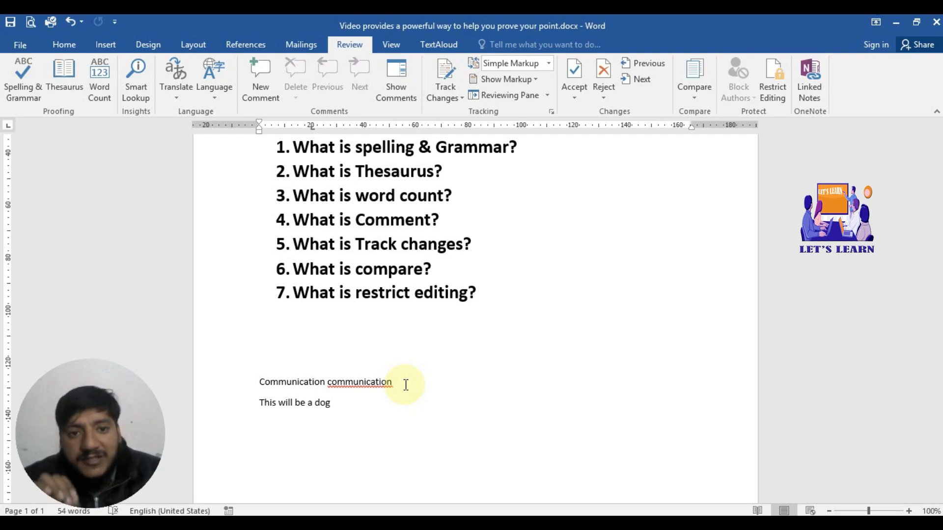
pyautogui.click(405, 385)
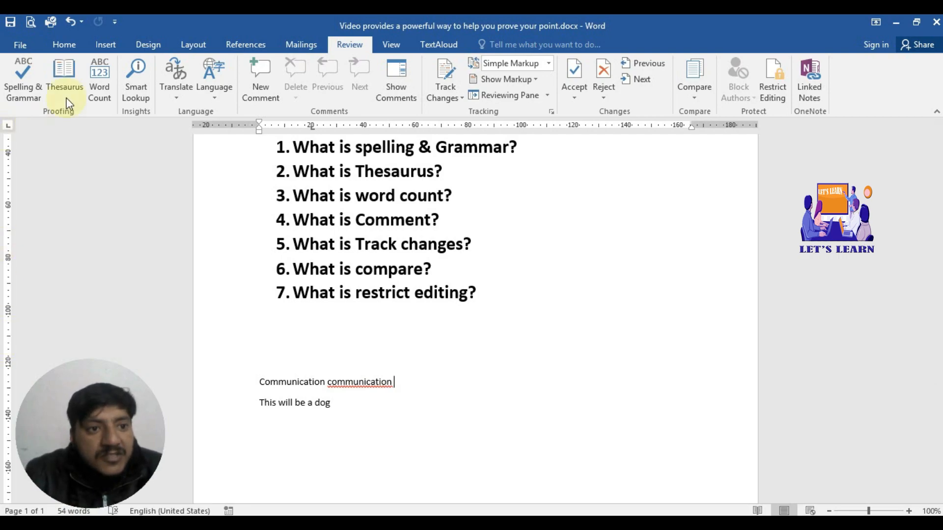
pyautogui.click(73, 81)
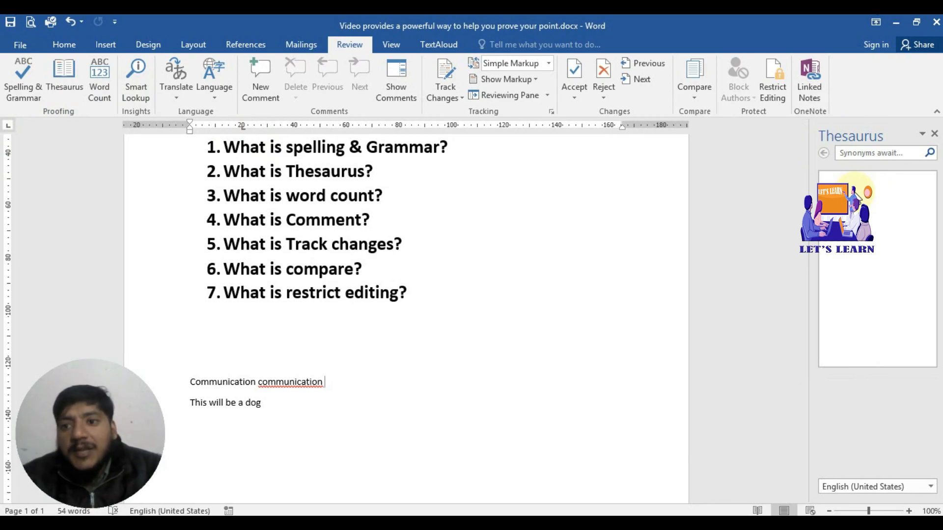
pyautogui.click(864, 154)
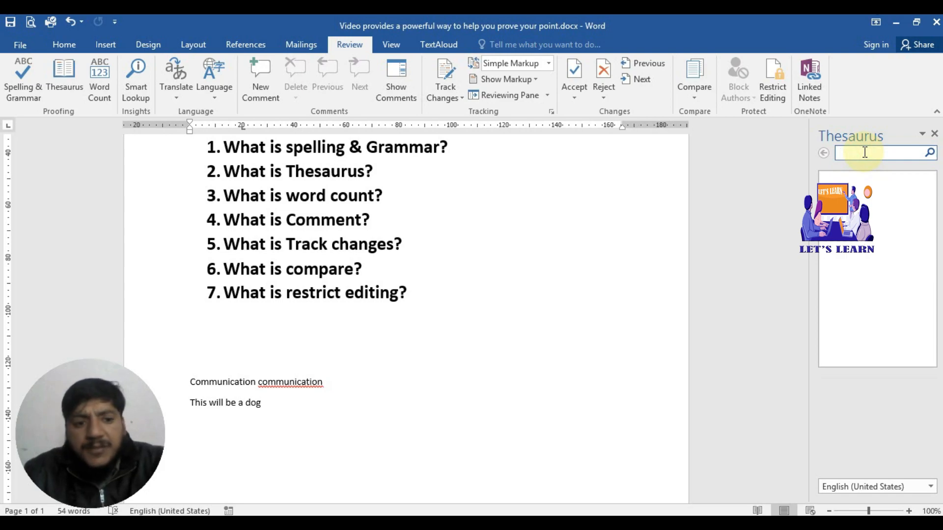
pyautogui.write('c')
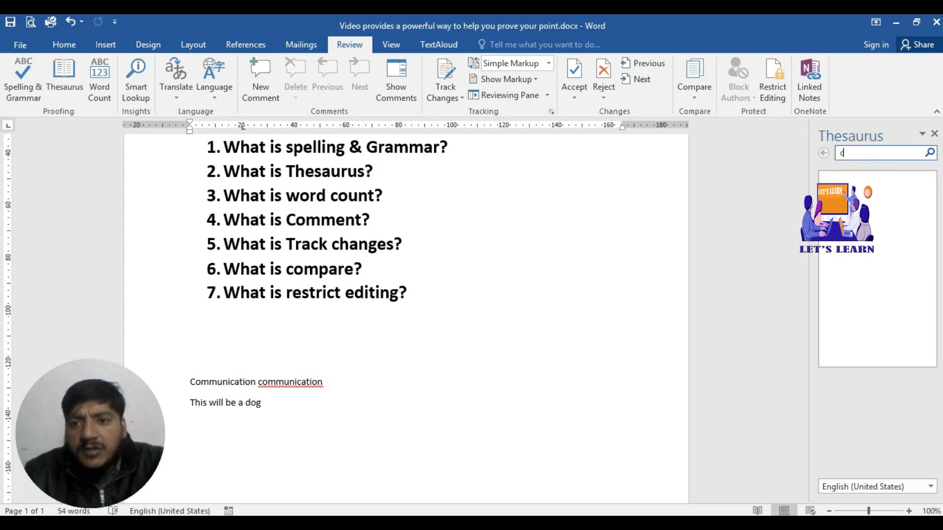
pyautogui.write('ompute')
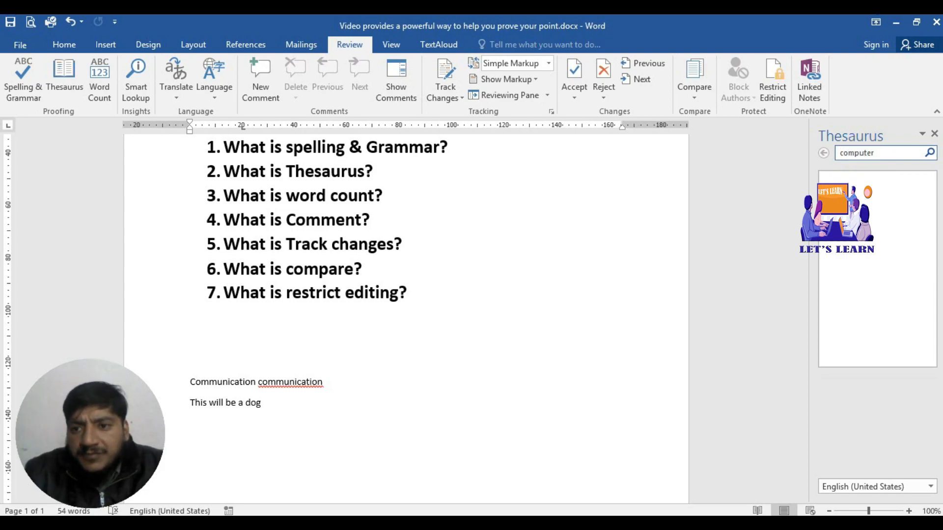
pyautogui.write('r')
pyautogui.click(929, 152)
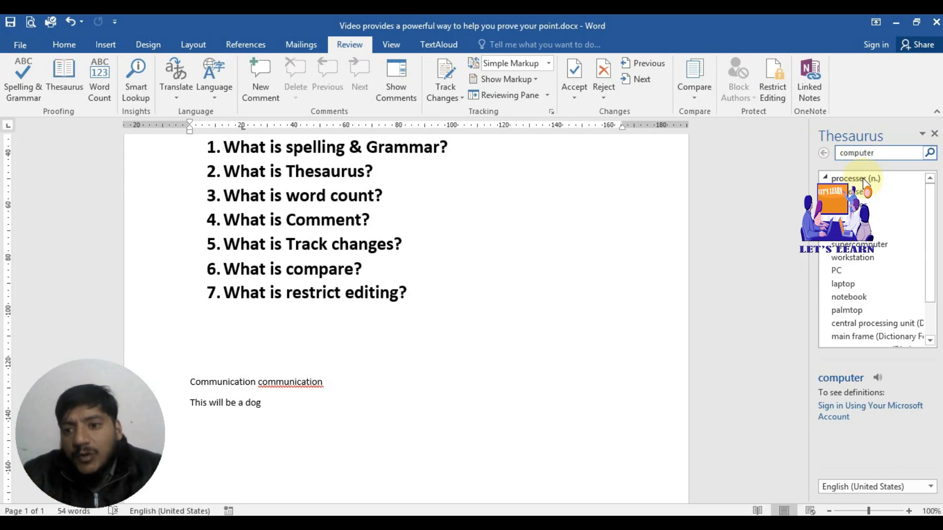
pyautogui.moveTo(928, 249); pyautogui.dragTo(927, 223)
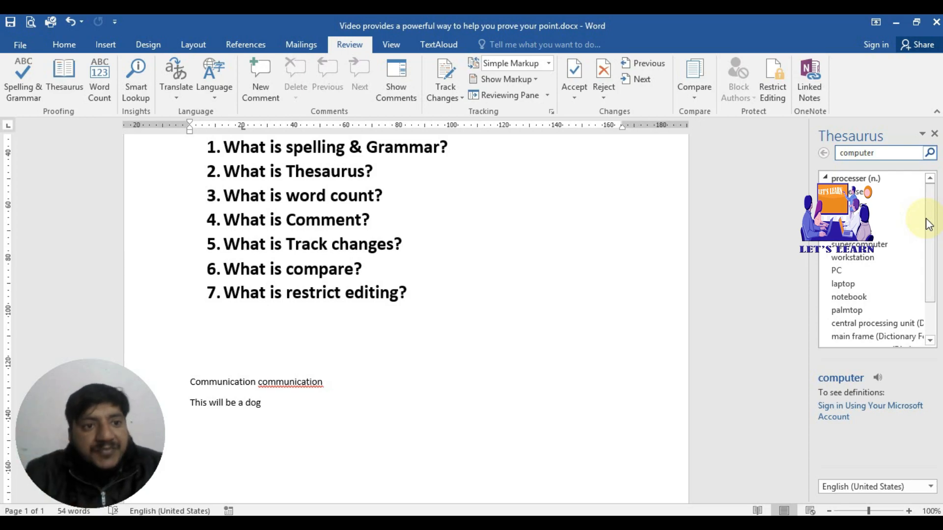
pyautogui.click(935, 134)
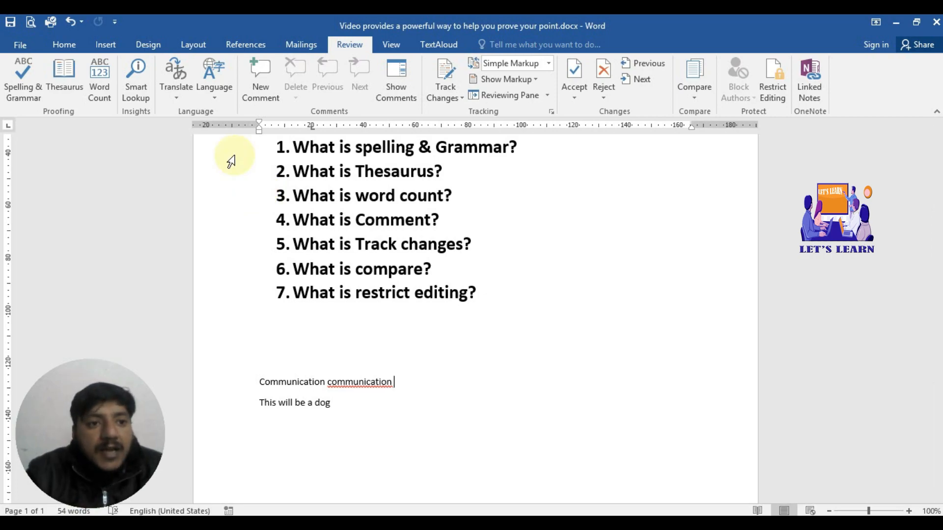
pyautogui.click(107, 79)
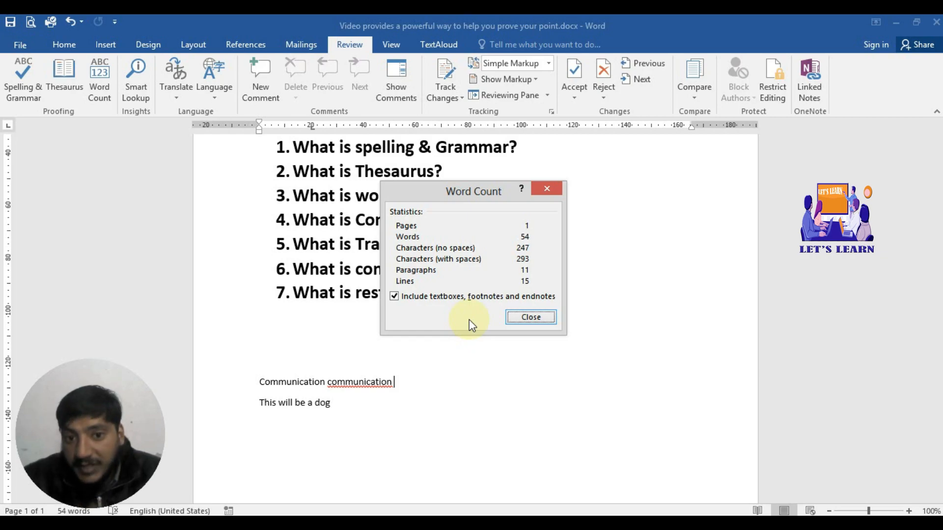
pyautogui.click(527, 319)
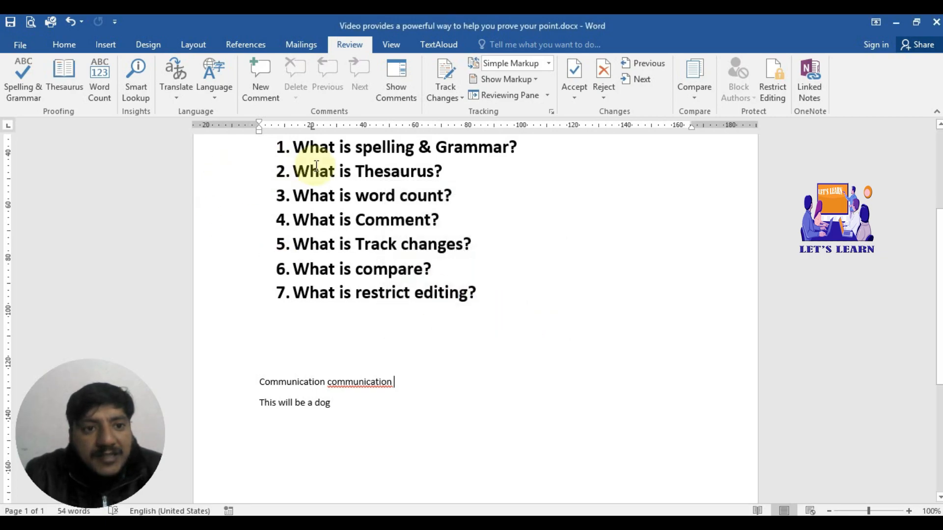
# Step: Comment on the second 'communication': 'Repeated word please replace it with other conserned word'
pyautogui.click(259, 86)
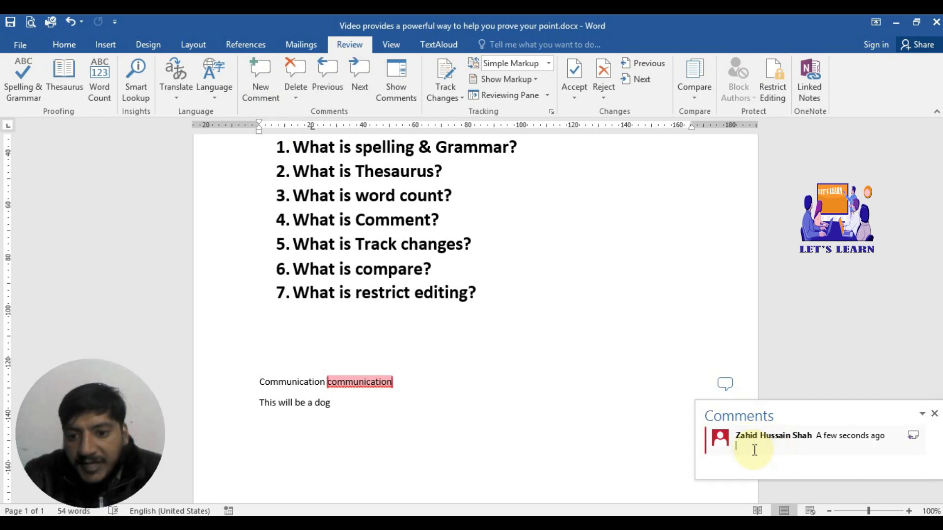
pyautogui.click(755, 450)
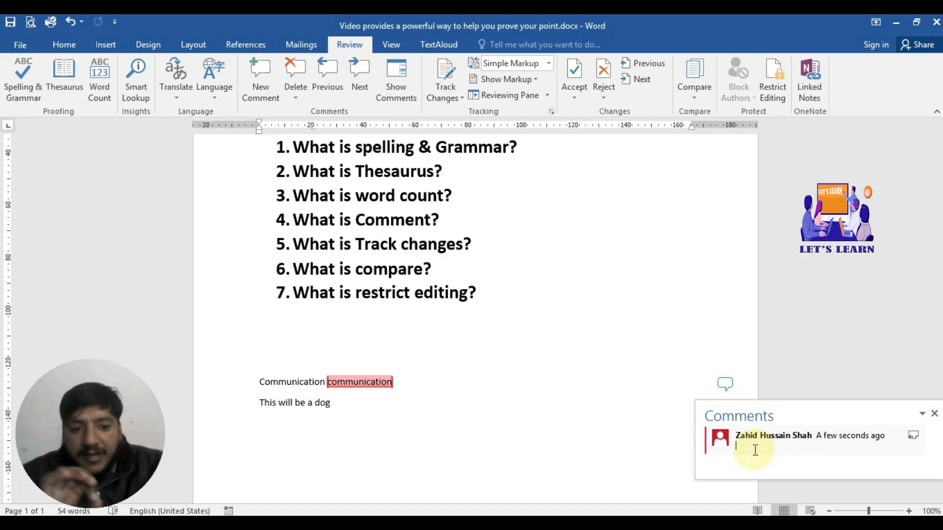
pyautogui.write('Re')
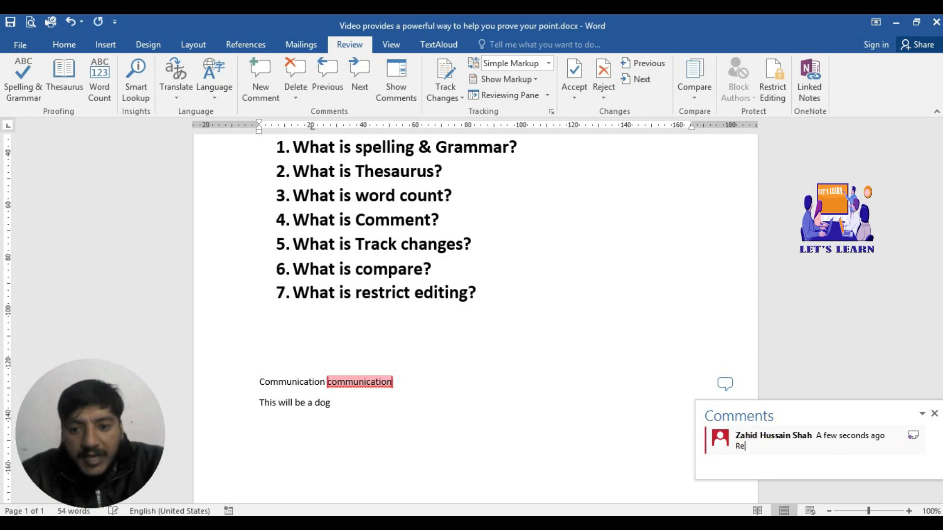
pyautogui.write('peadt')
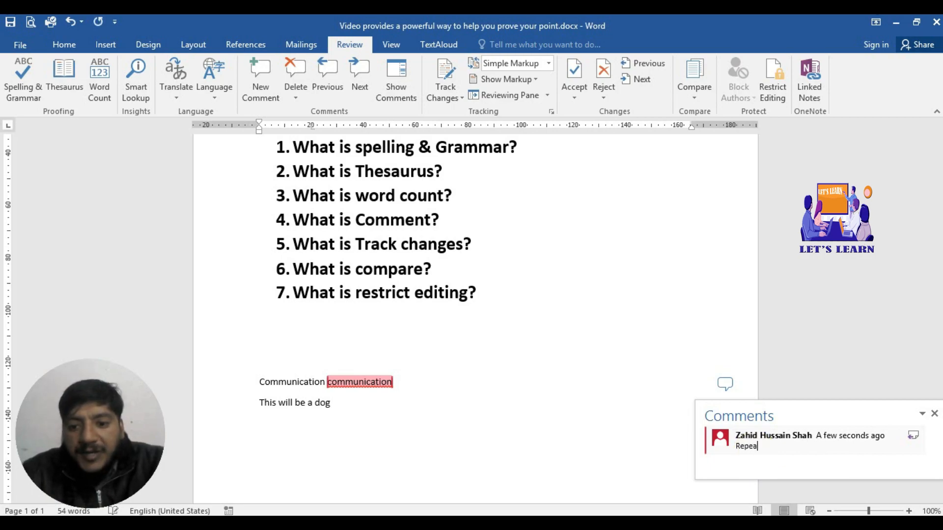
pyautogui.press('BackSpace')
pyautogui.write('dt')
pyautogui.press('BackSpace')
pyautogui.press('BackSpace')
pyautogui.write('ted ')
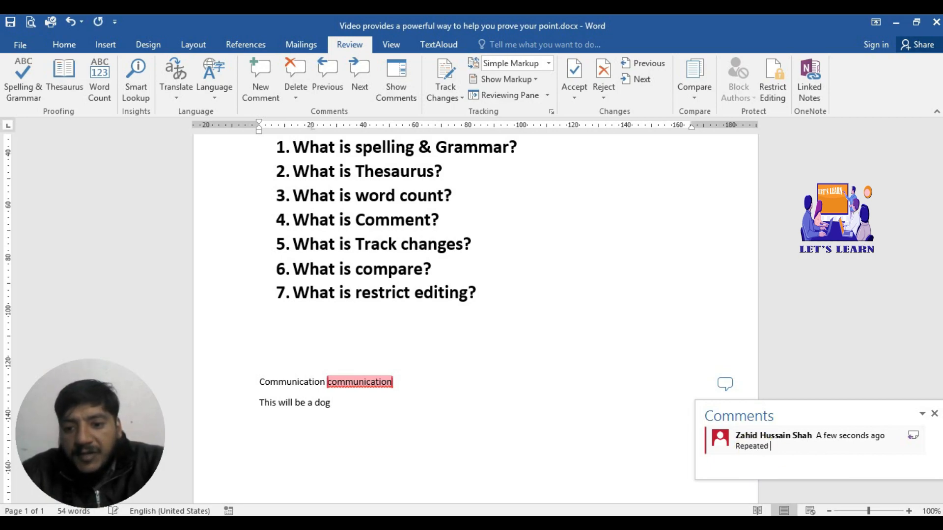
pyautogui.write('word ple')
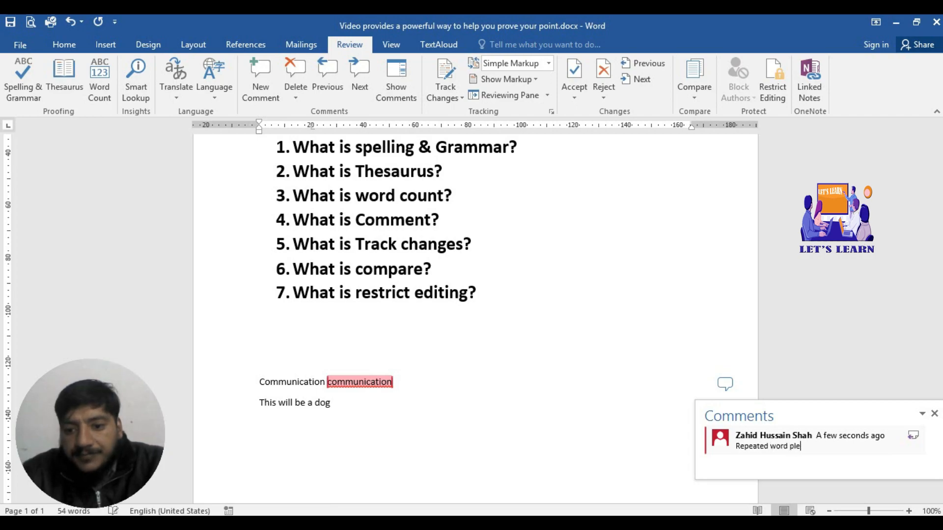
pyautogui.write('ase repla')
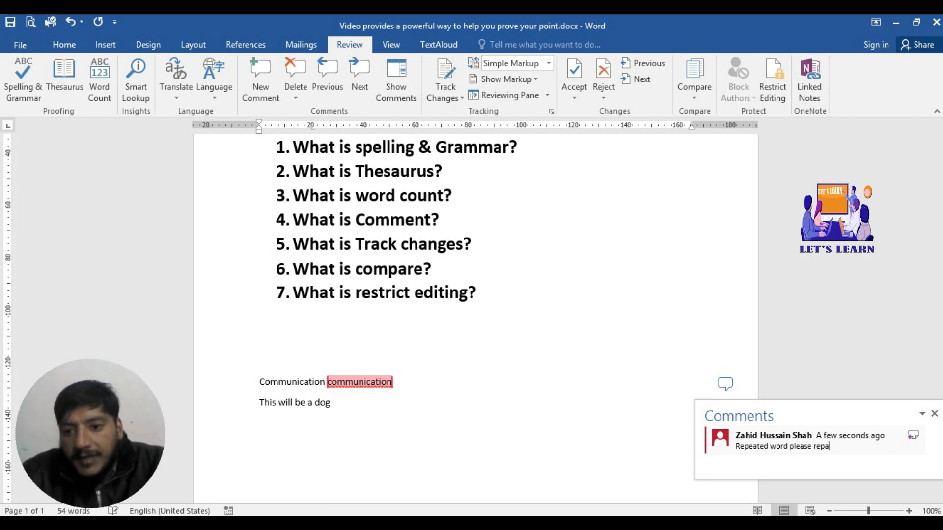
pyautogui.write('ce it wt')
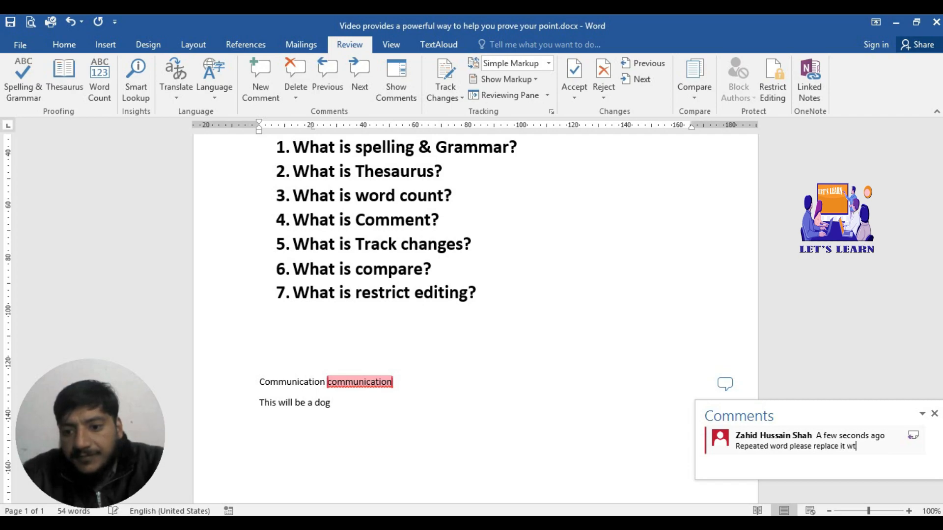
pyautogui.press('BackSpace')
pyautogui.write('ith other ')
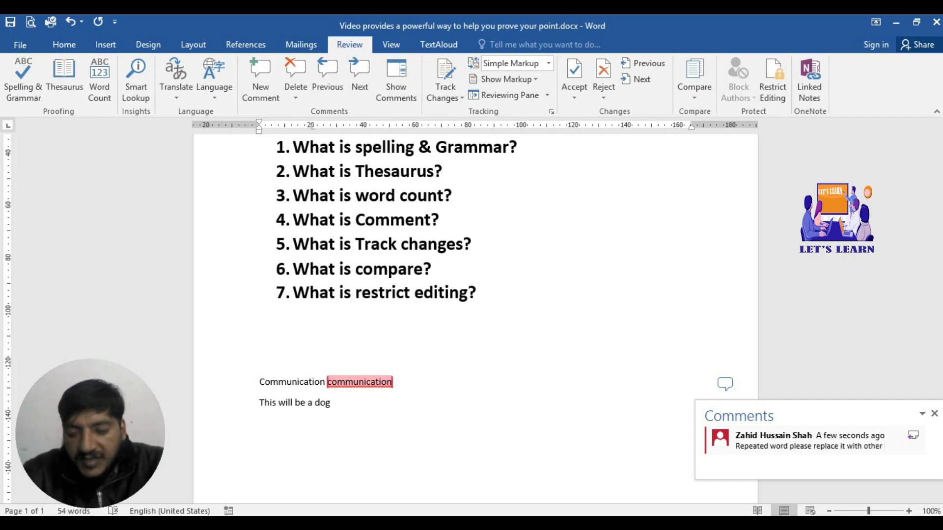
pyautogui.write('cons')
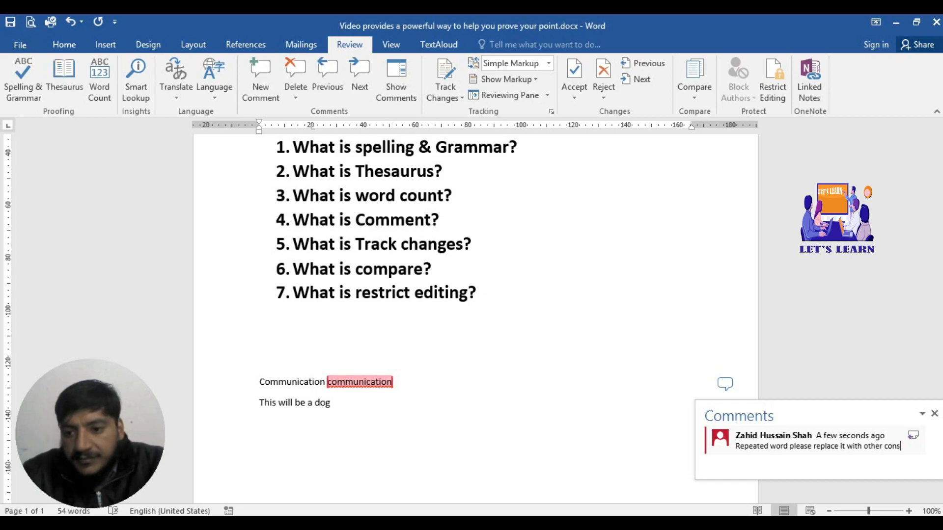
pyautogui.write('erned word')
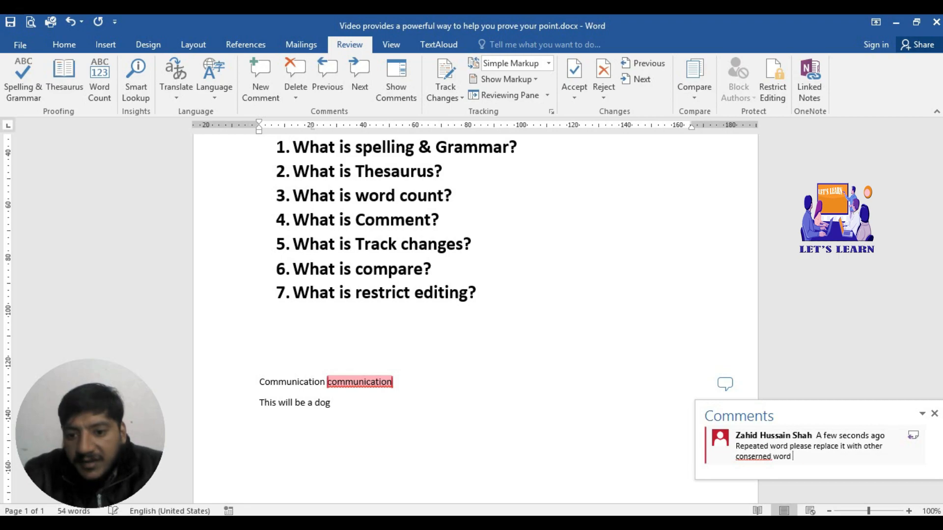
# Step: Correct 'conserned' to 'concerned' in the comment using the spelling suggestion
pyautogui.rightClick(753, 457)
pyautogui.click(815, 329)
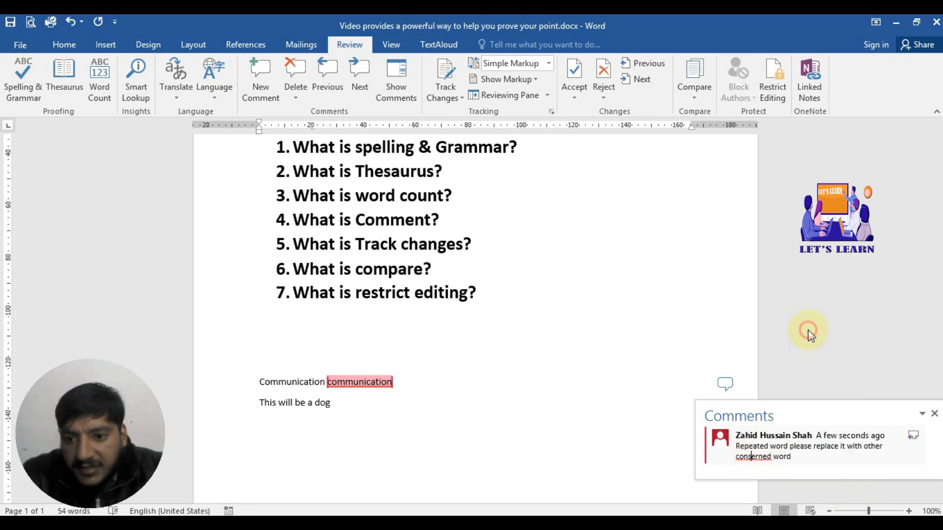
pyautogui.click(678, 411)
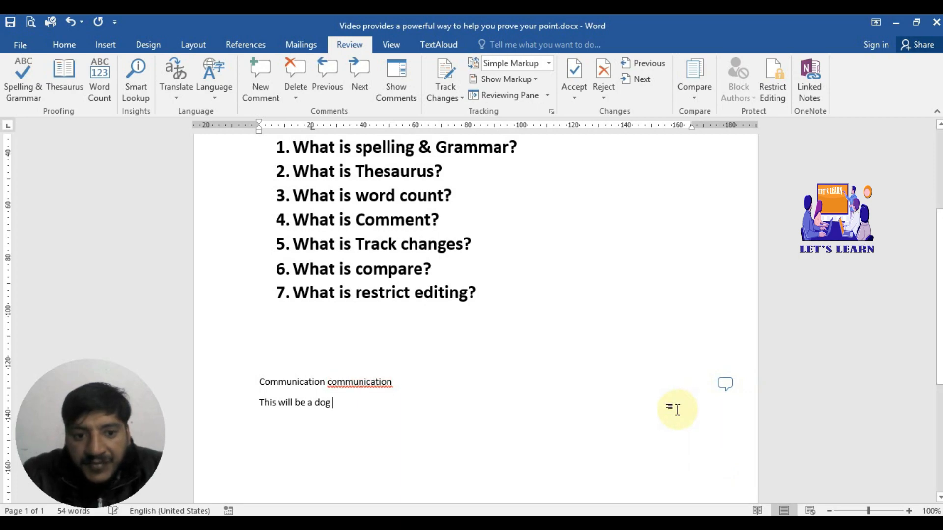
# Step: Add the reply 'done' to the comment on 'communication', then return to the document
pyautogui.click(729, 381)
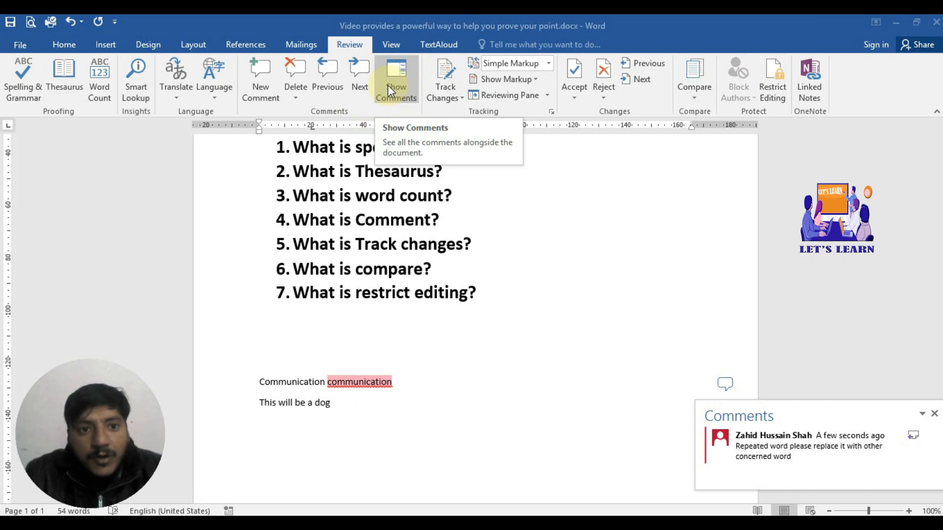
pyautogui.click(258, 72)
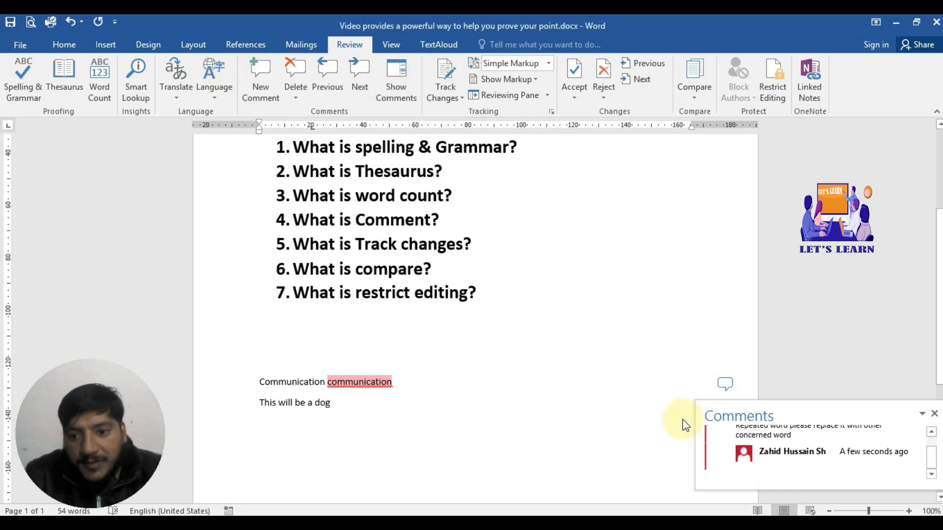
pyautogui.write('done')
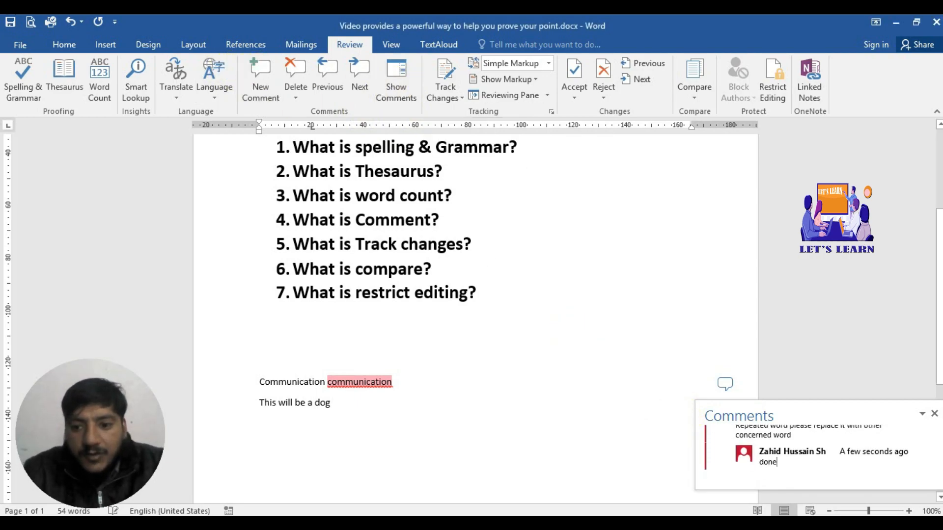
pyautogui.click(629, 462)
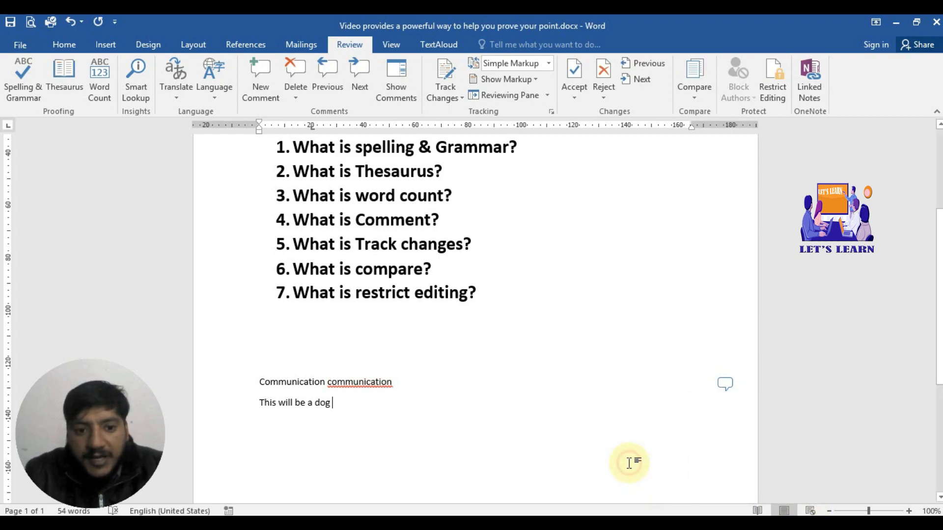
# Step: Show all comments in the margin, scroll down to the practice lines and open the Track Changes options
pyautogui.click(392, 82)
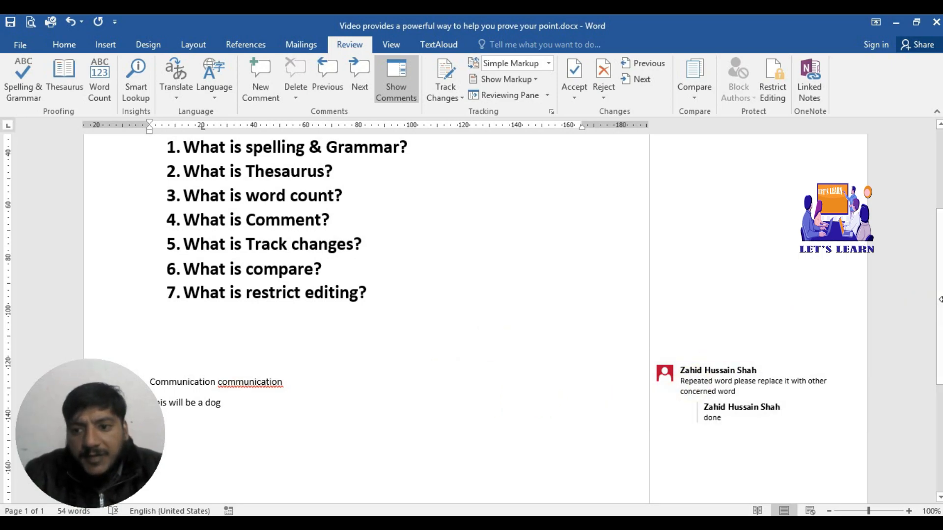
pyautogui.scroll(-3, 934, 305)
pyautogui.scroll(-5, 940, 403)
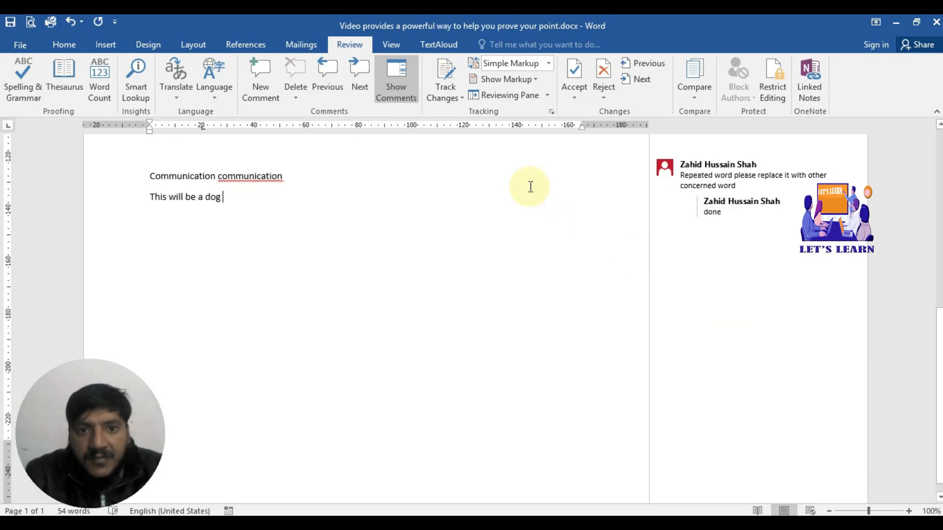
pyautogui.click(462, 98)
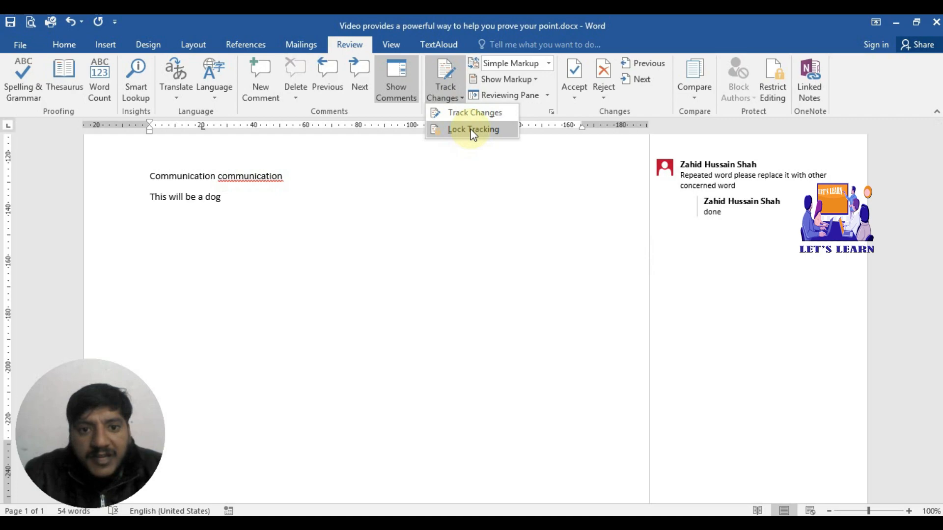
# Step: Turn on Track Changes, then open Lock Tracking and cancel it without setting a password
pyautogui.click(475, 113)
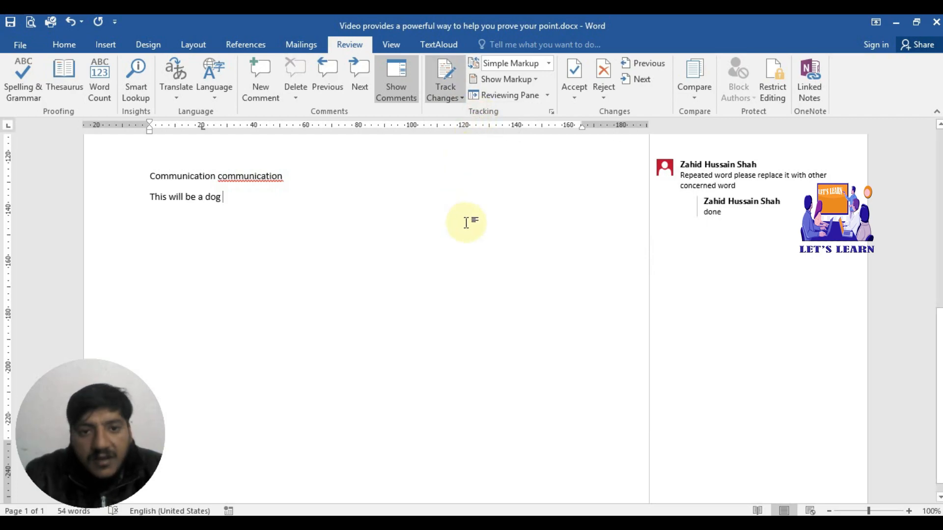
pyautogui.click(461, 96)
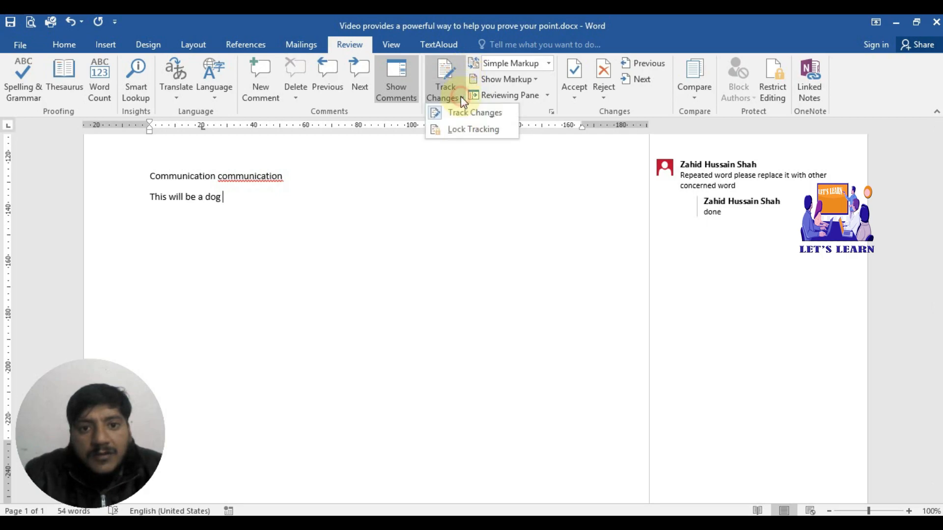
pyautogui.click(464, 129)
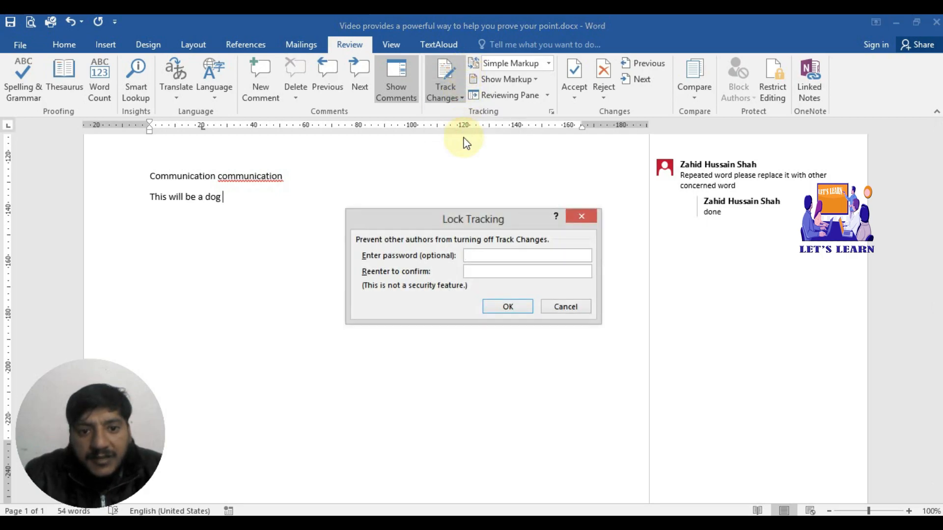
pyautogui.click(554, 308)
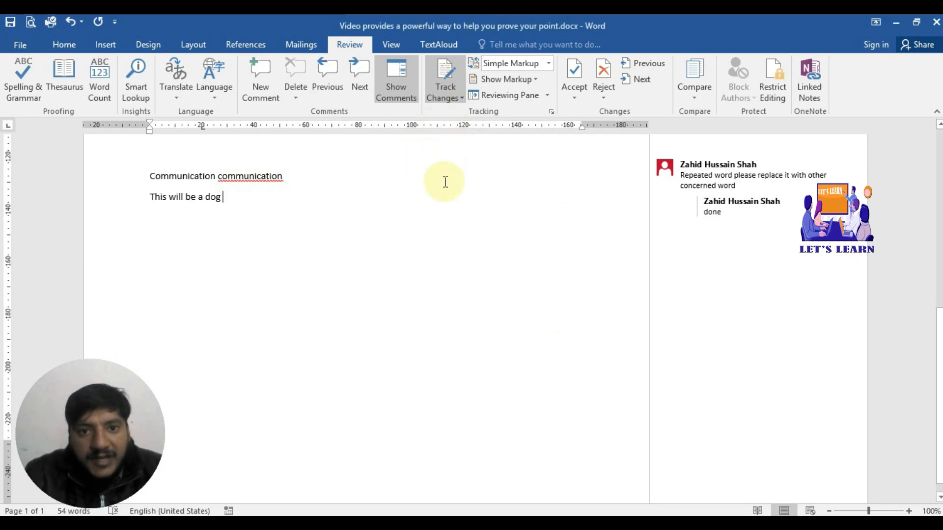
pyautogui.click(550, 63)
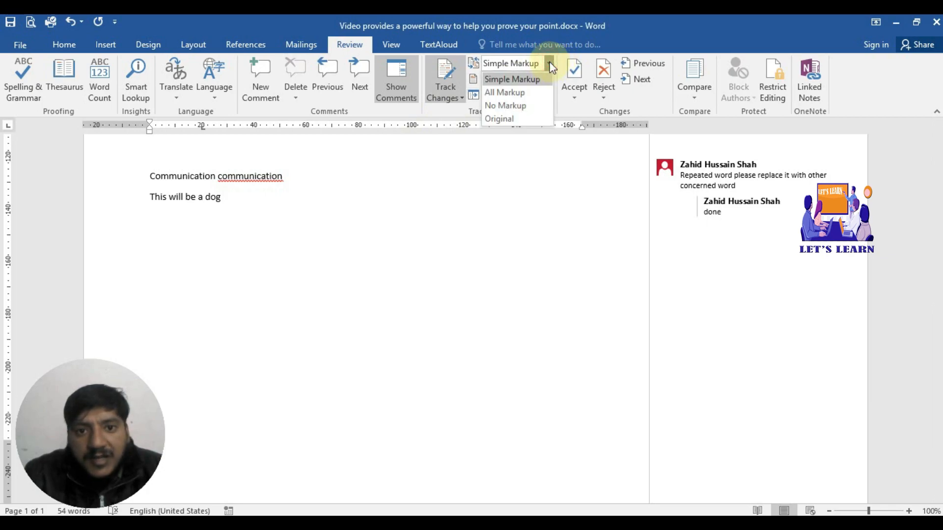
# Step: Switch to All Markup, delete 'This will be a dog' as tracked changes, then undo it
pyautogui.click(531, 93)
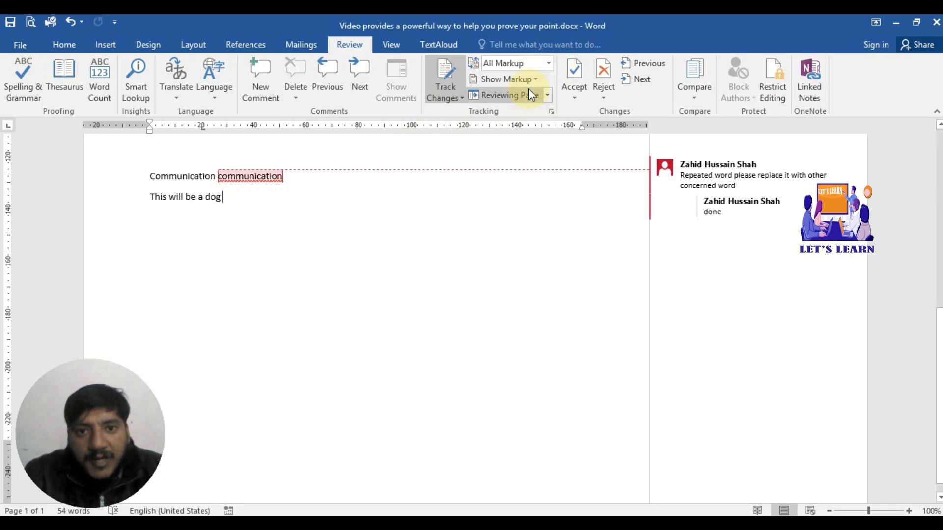
pyautogui.click(449, 229)
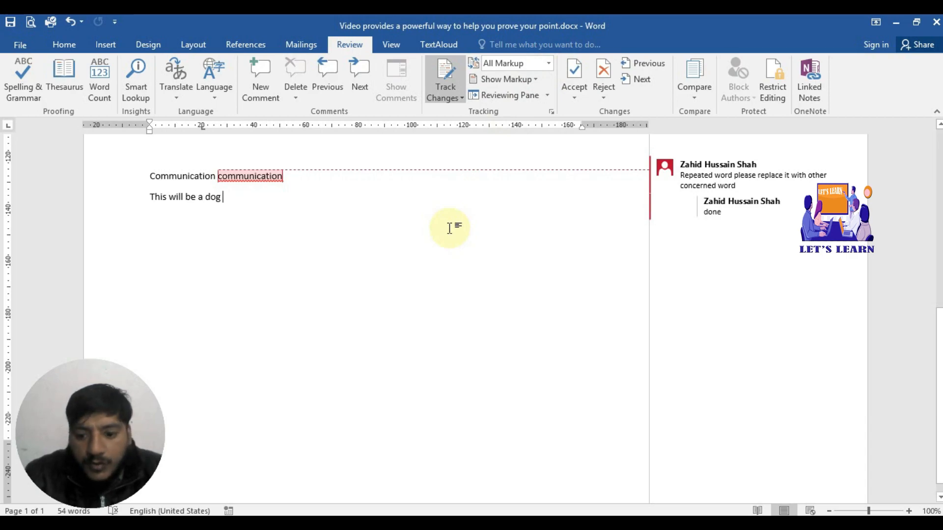
pyautogui.press('BackSpace')
pyautogui.press('BackSpace')
pyautogui.press('BackSpace')
pyautogui.press('BackSpace')
pyautogui.press('BackSpace')
pyautogui.press('BackSpace')
pyautogui.press('BackSpace')
pyautogui.press('BackSpace')
pyautogui.press('BackSpace')
pyautogui.press('BackSpace')
pyautogui.press('BackSpace')
pyautogui.press('BackSpace')
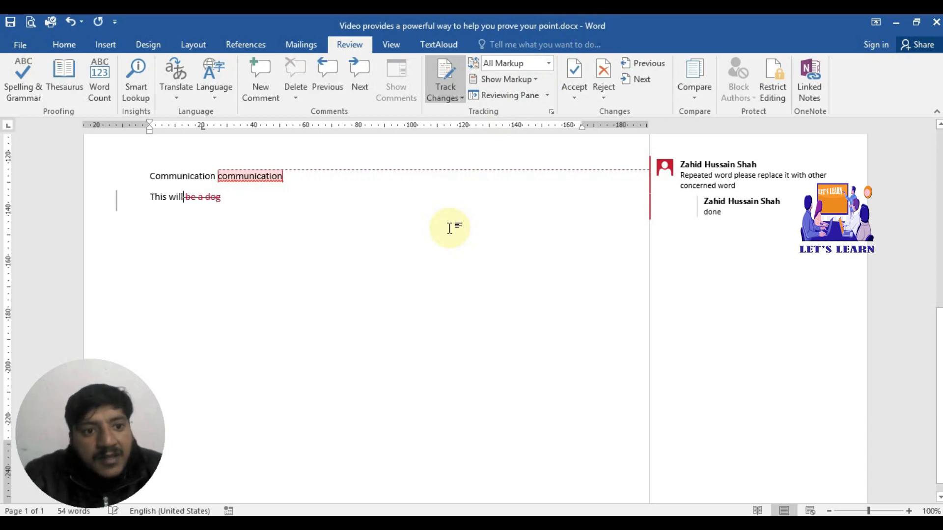
pyautogui.press('BackSpace')
pyautogui.press('BackSpace')
pyautogui.press('BackSpace')
pyautogui.press('BackSpace')
pyautogui.press('BackSpace')
pyautogui.press('BackSpace')
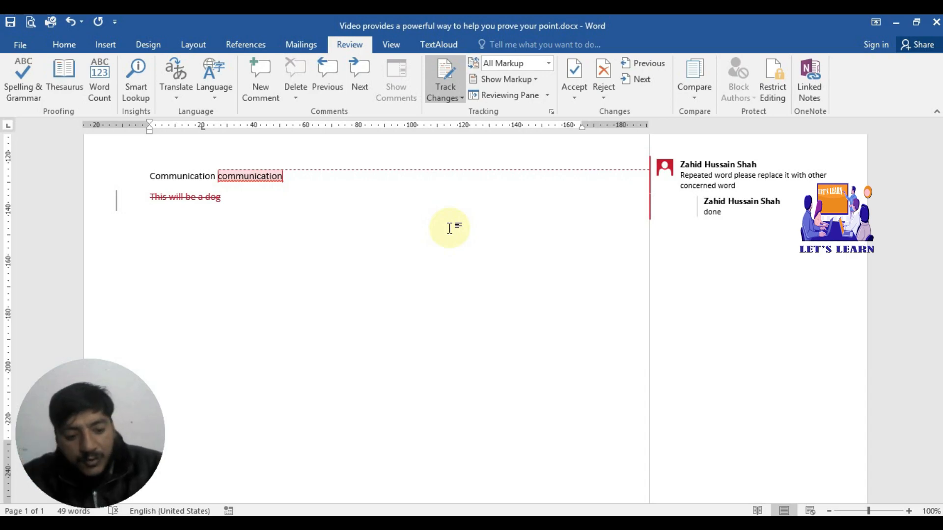
pyautogui.hotkey('ctrl', 'z')
pyautogui.hotkey('ctrl', 'z')
pyautogui.hotkey('ctrl', 'z')
pyautogui.hotkey('ctrl', 'z')
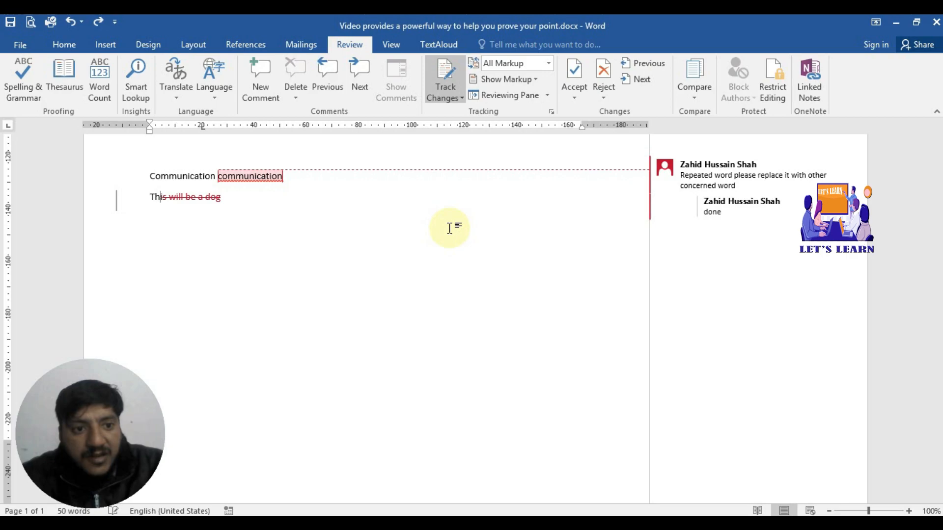
pyautogui.hotkey('ctrl', 'z')
pyautogui.hotkey('ctrl', 'z')
pyautogui.hotkey('ctrl', 'z')
pyautogui.hotkey('ctrl', 'z')
pyautogui.hotkey('ctrl', 'z')
pyautogui.hotkey('ctrl', 'z')
pyautogui.hotkey('ctrl', 'z')
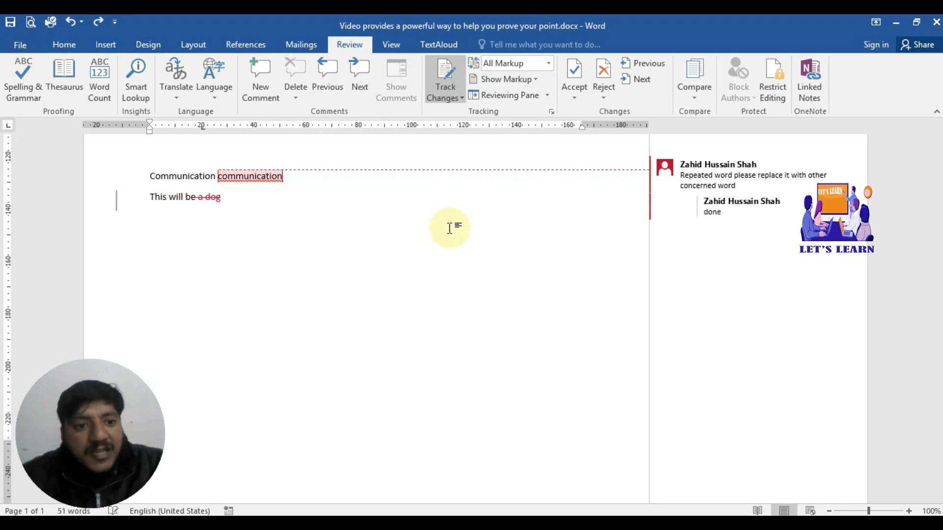
pyautogui.hotkey('ctrl', 'z')
pyautogui.hotkey('ctrl', 'z')
pyautogui.hotkey('ctrl', 'z')
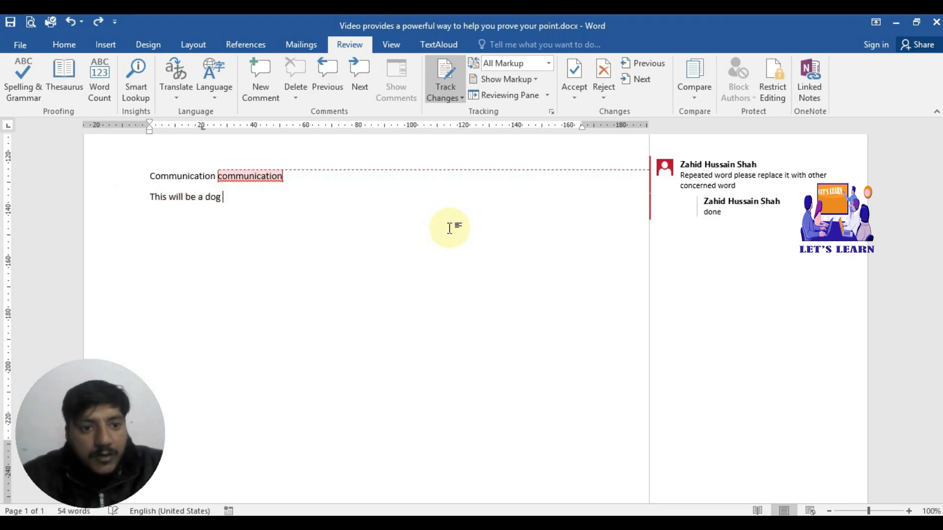
# Step: Delete the final 'g' with tracking off, then re-enable tracking and delete 'be a do' as tracked
pyautogui.click(446, 77)
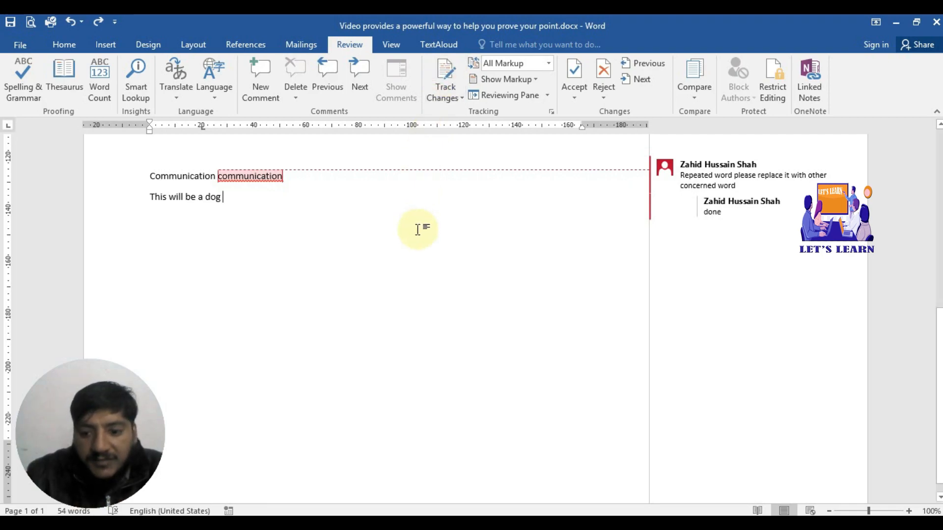
pyautogui.press('BackSpace')
pyautogui.press('BackSpace')
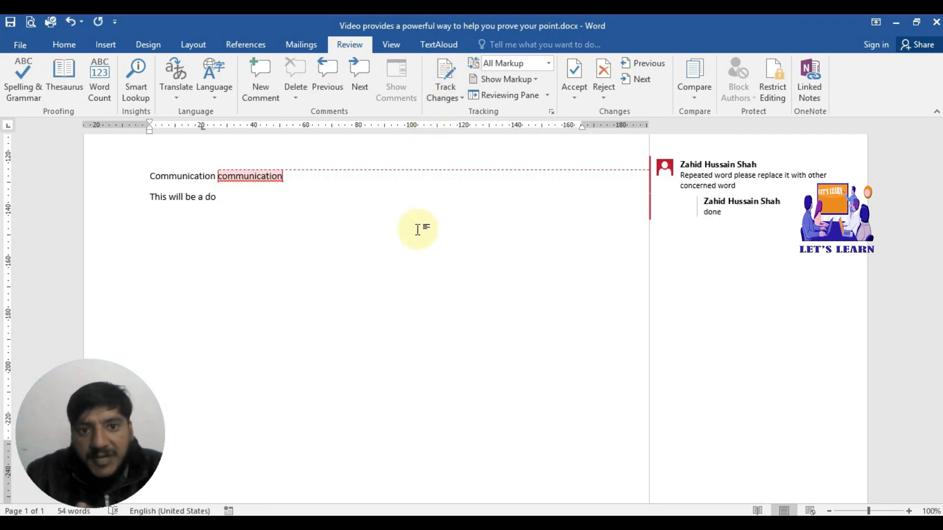
pyautogui.click(444, 84)
pyautogui.click(455, 114)
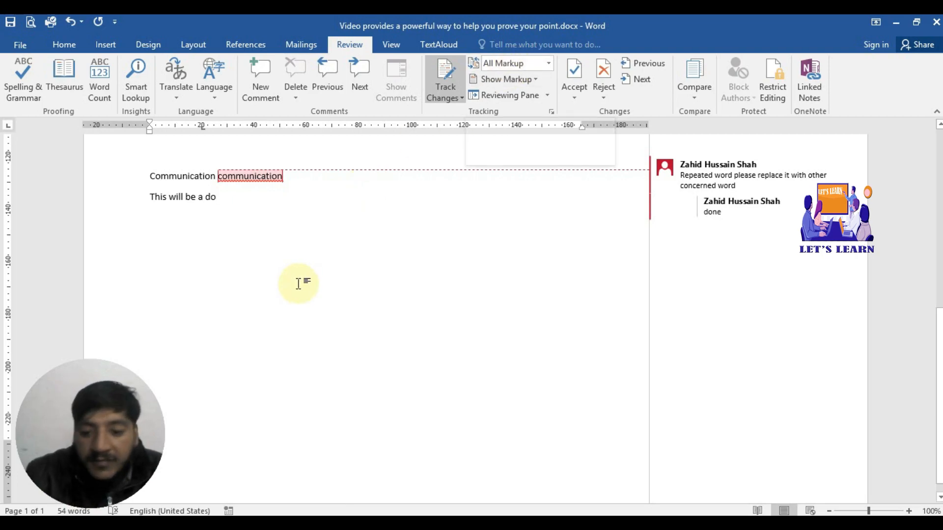
pyautogui.press('BackSpace')
pyautogui.press('BackSpace')
pyautogui.press('BackSpace')
pyautogui.press('BackSpace')
pyautogui.press('BackSpace')
pyautogui.press('BackSpace')
pyautogui.press('BackSpace')
pyautogui.press('BackSpace')
pyautogui.press('BackSpace')
pyautogui.press('BackSpace')
pyautogui.press('BackSpace')
pyautogui.press('BackSpace')
pyautogui.press('BackSpace')
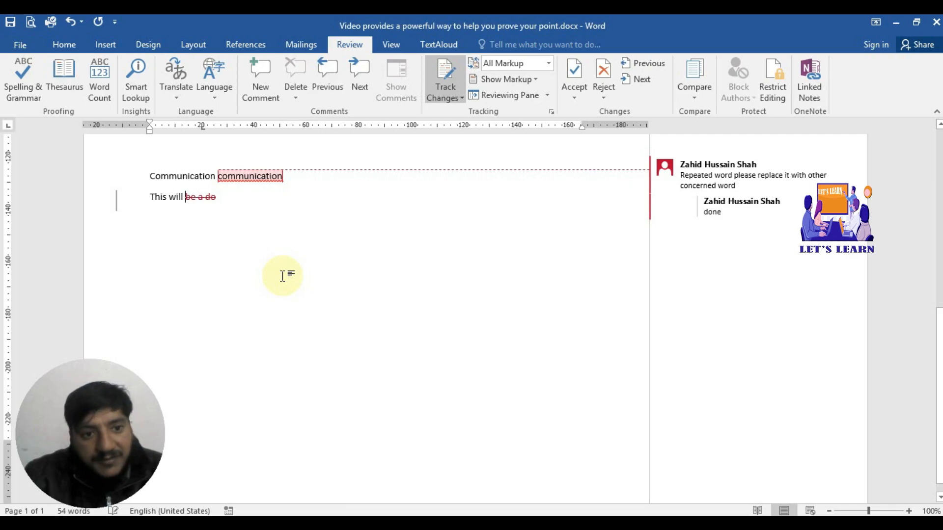
pyautogui.press('BackSpace')
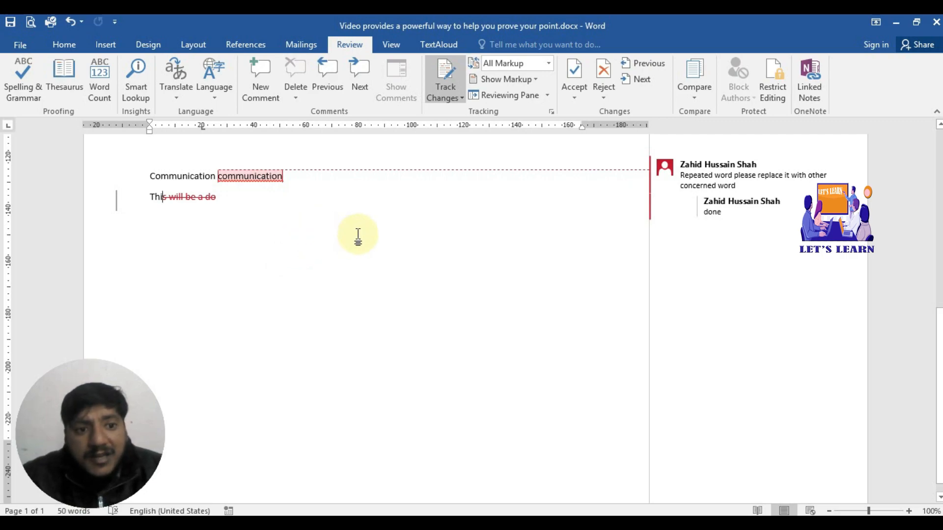
# Step: Lock tracking by entering and confirming a password
pyautogui.click(464, 99)
pyautogui.click(465, 129)
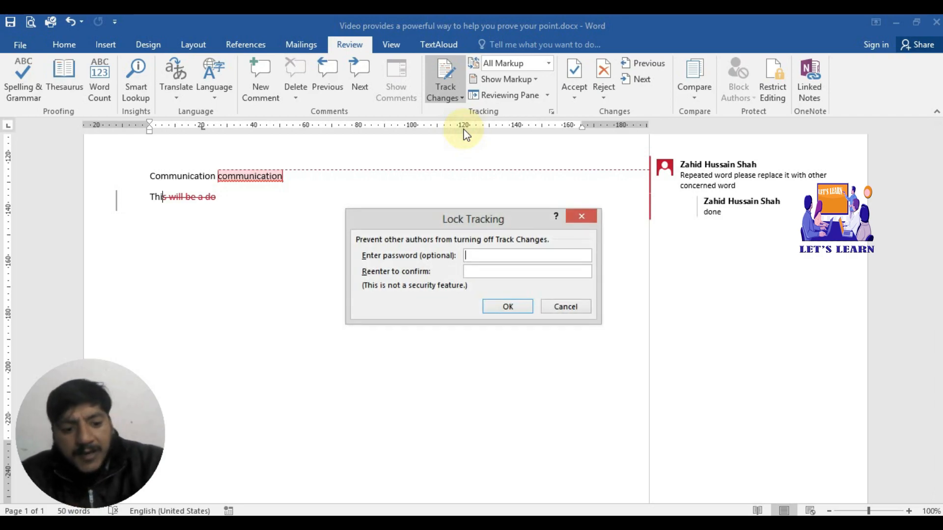
pyautogui.write('123')
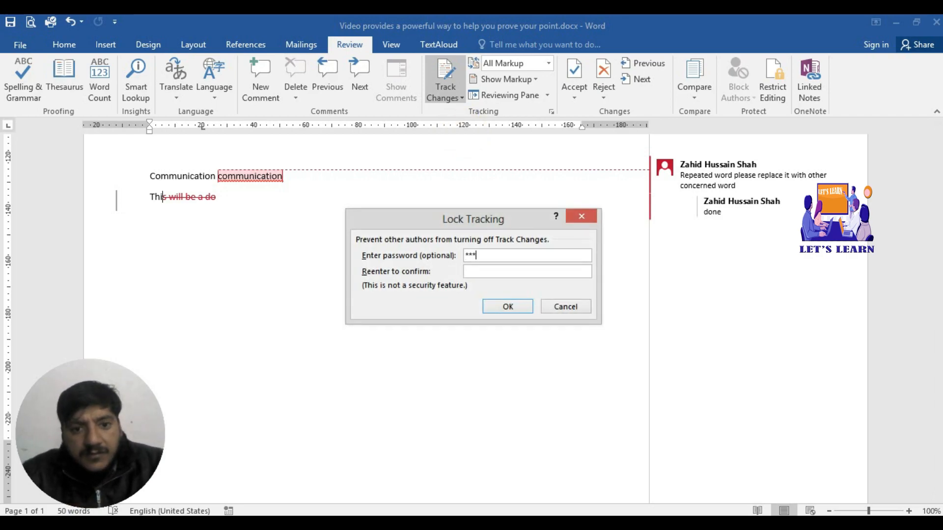
pyautogui.click(480, 272)
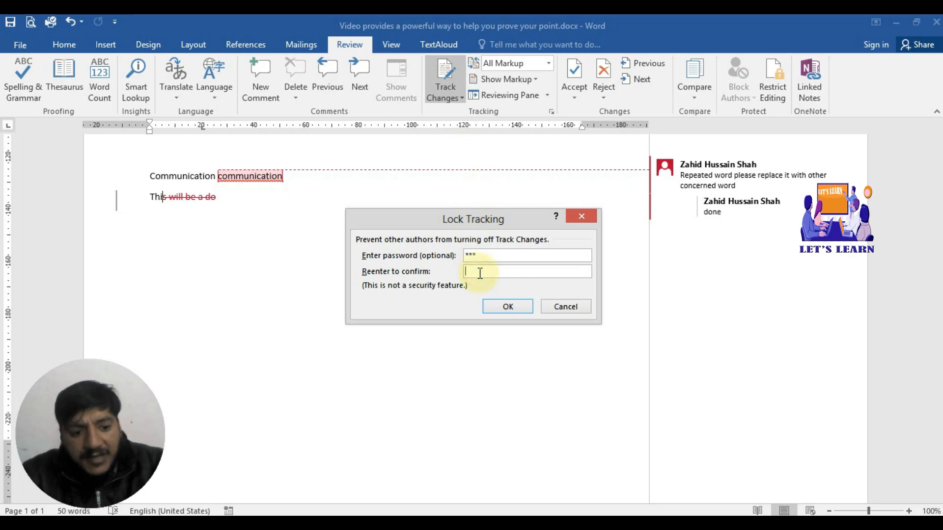
pyautogui.write('123')
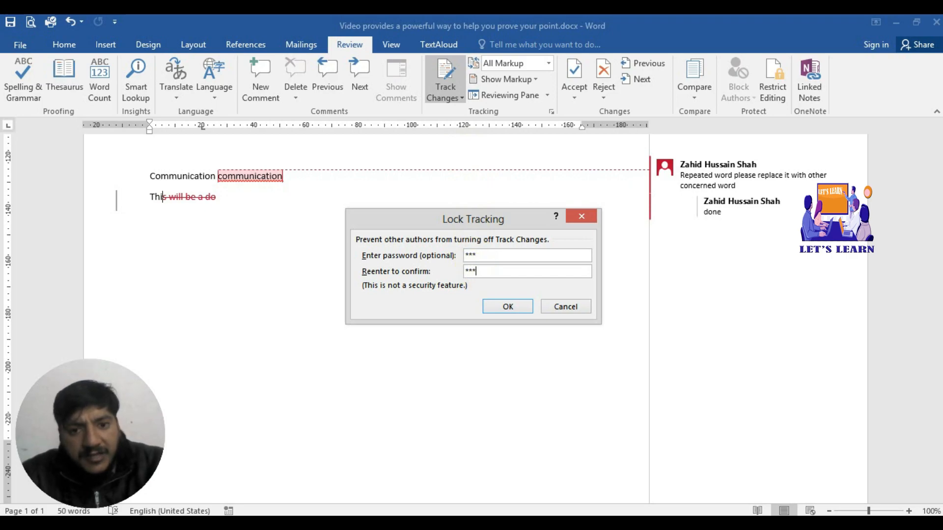
pyautogui.click(494, 305)
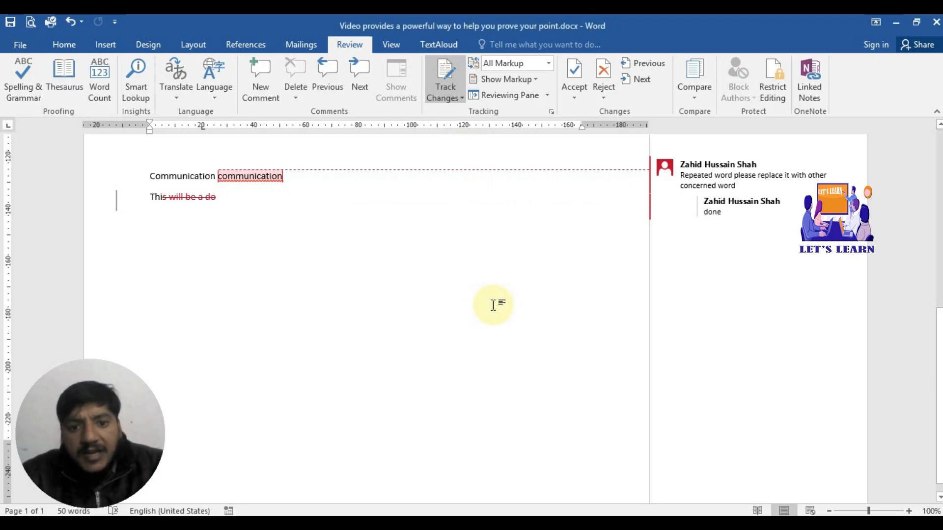
# Step: Check the Track Changes options to confirm tracking can no longer be turned off
pyautogui.click(438, 95)
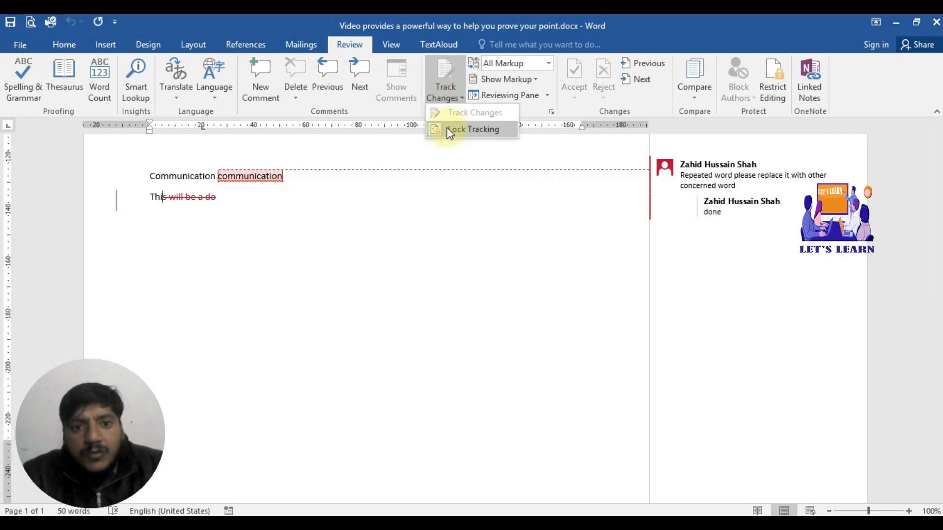
pyautogui.click(444, 90)
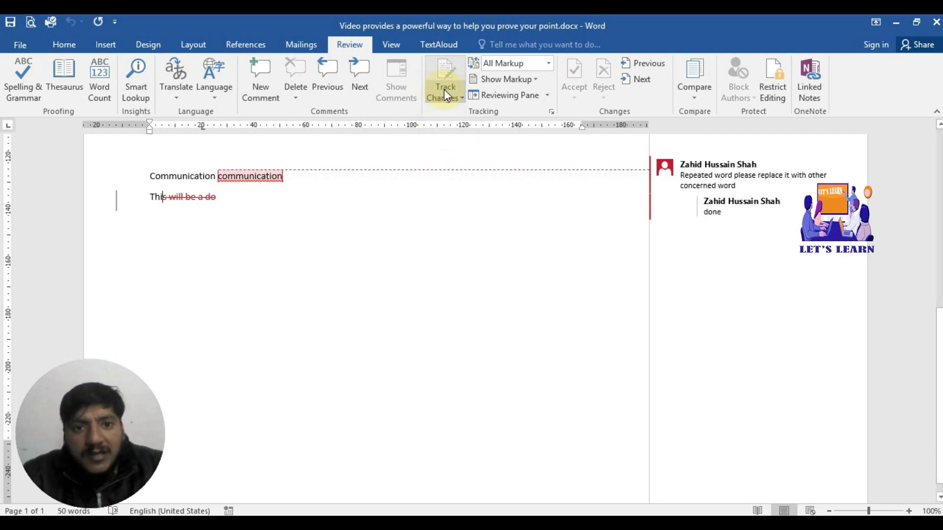
pyautogui.click(447, 97)
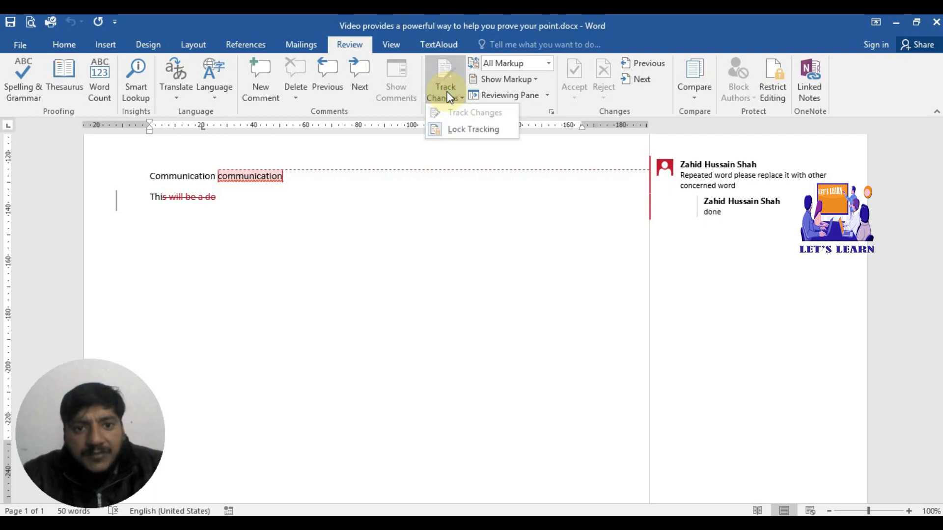
pyautogui.click(442, 192)
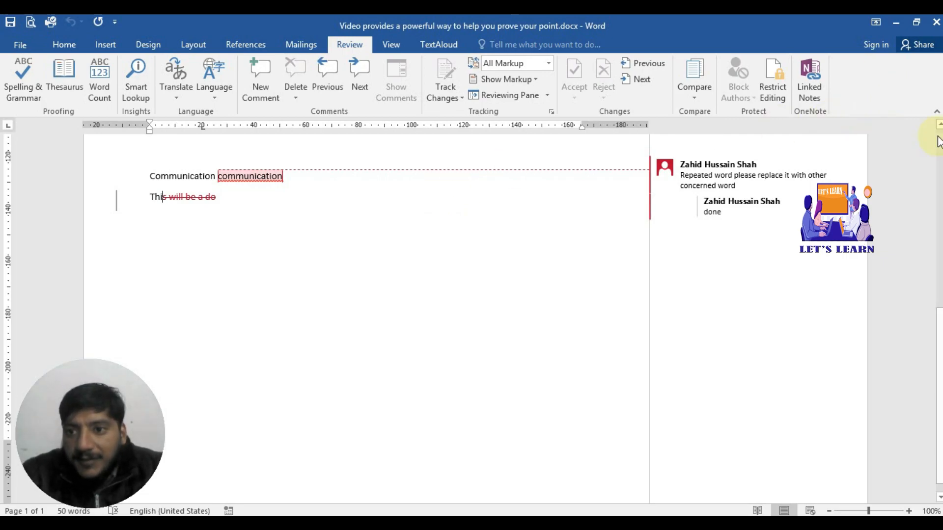
# Step: Scroll up to the subtopic list and open the Compare dropdown on the Review tab
pyautogui.scroll(3, 941, 132)
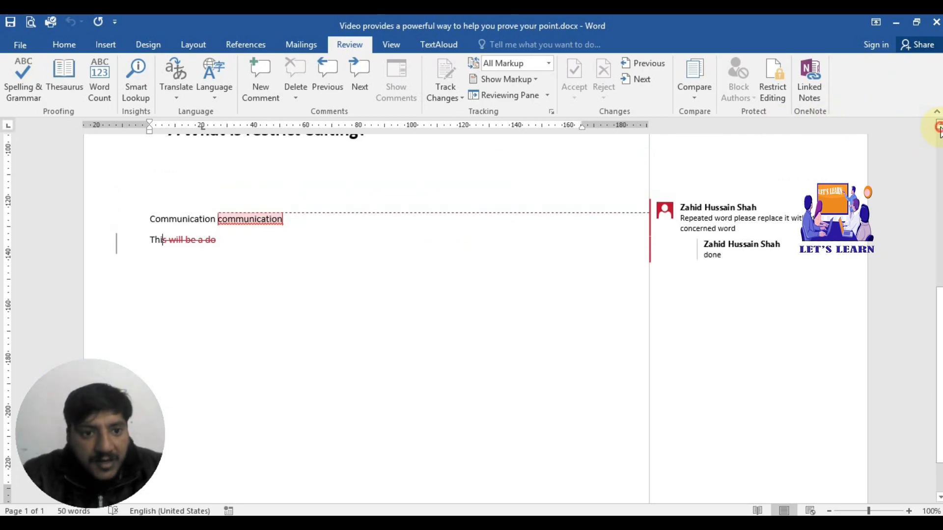
pyautogui.scroll(6, 941, 131)
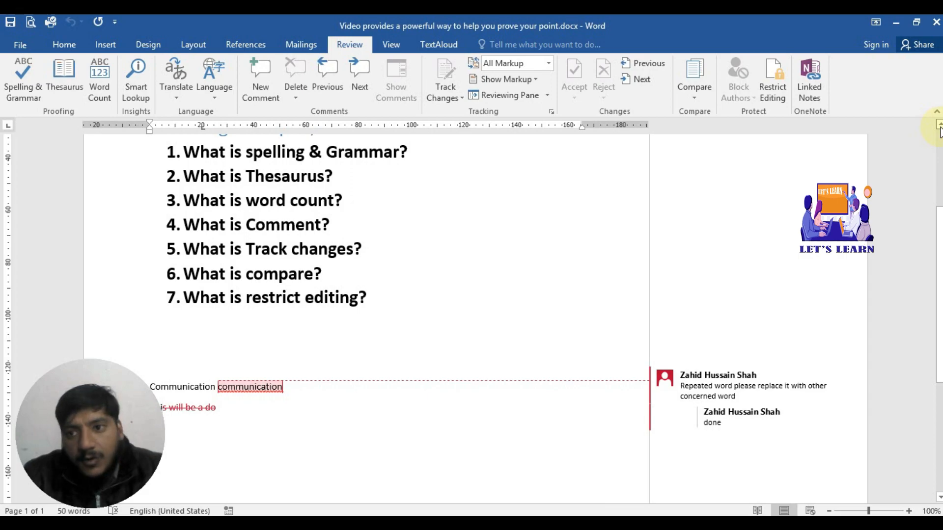
pyautogui.scroll(1, 940, 131)
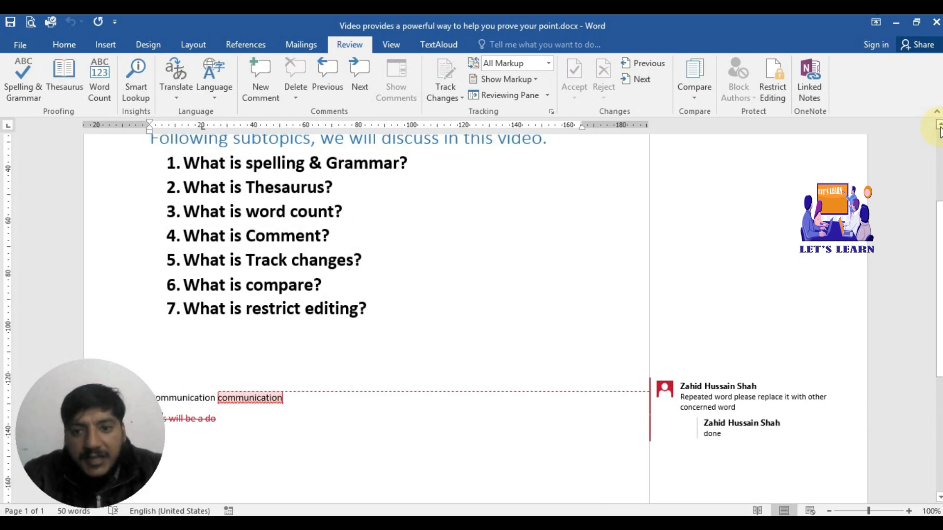
pyautogui.click(697, 96)
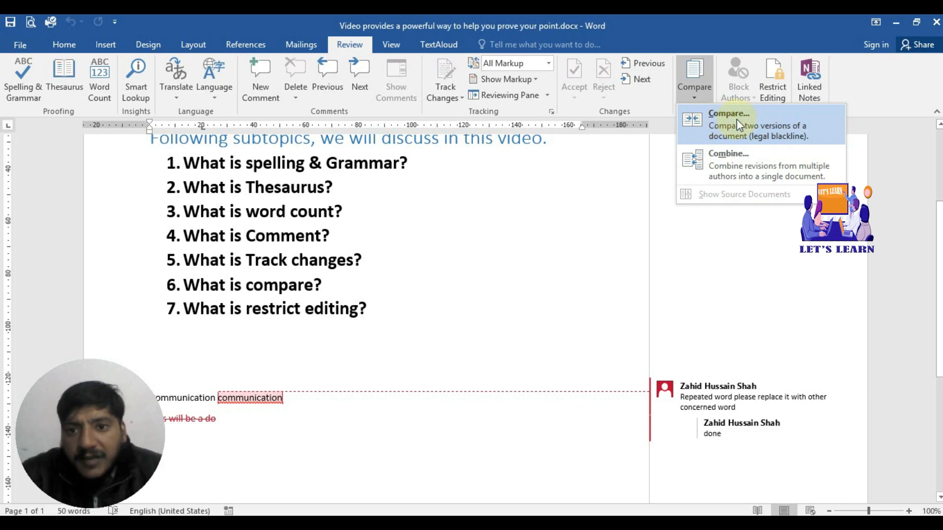
# Step: In Compare, pick find replace select.docx from G:\...\Videos\Word Files as the original
pyautogui.click(737, 118)
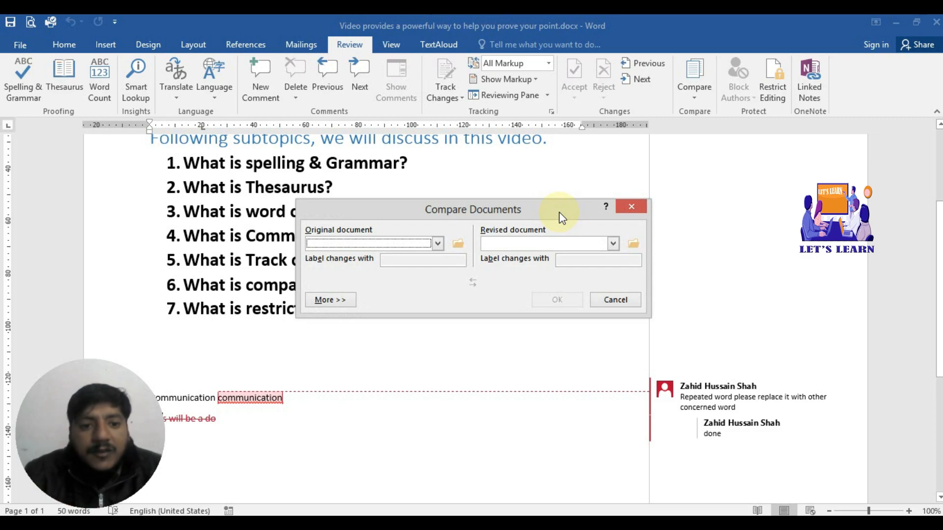
pyautogui.click(457, 245)
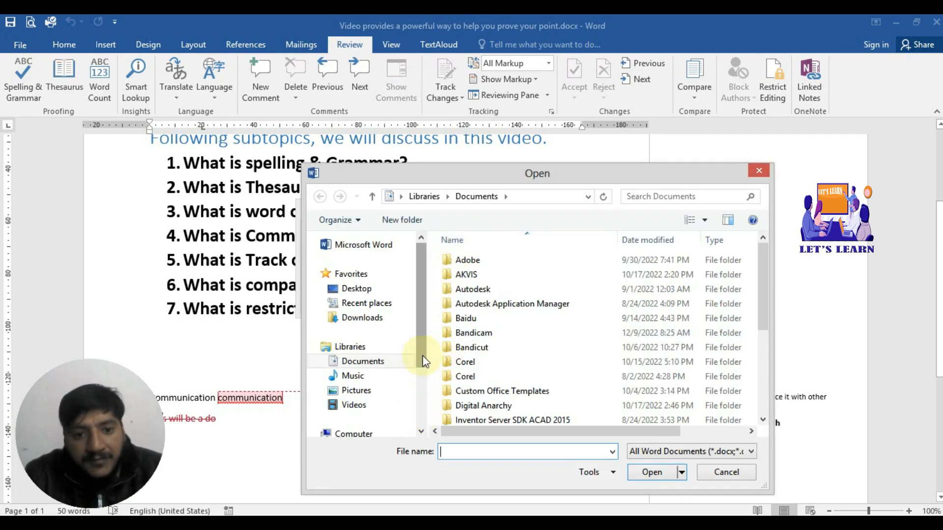
pyautogui.moveTo(421, 359); pyautogui.dragTo(427, 449)
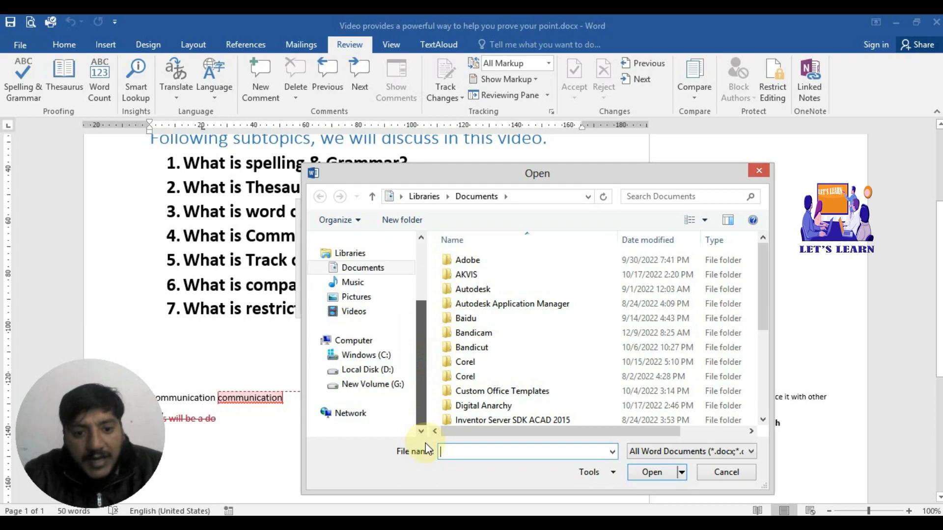
pyautogui.click(400, 389)
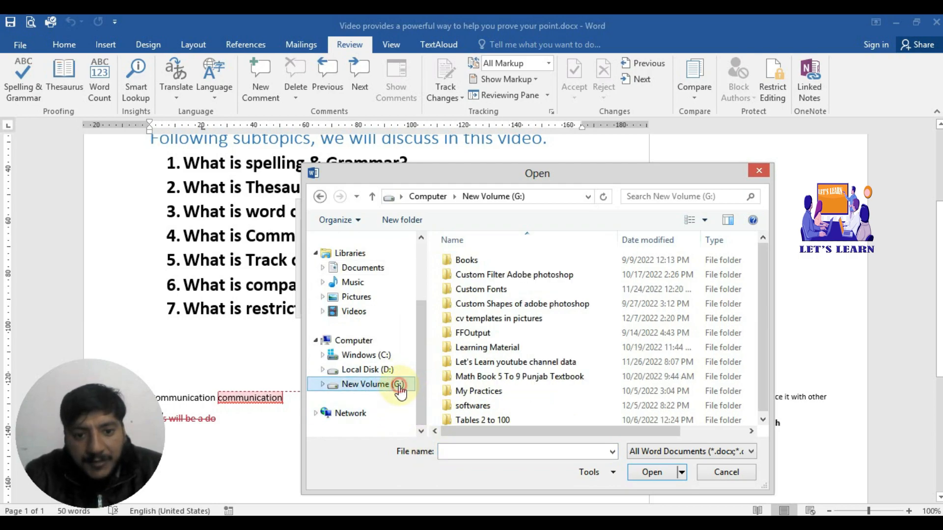
pyautogui.doubleClick(511, 364)
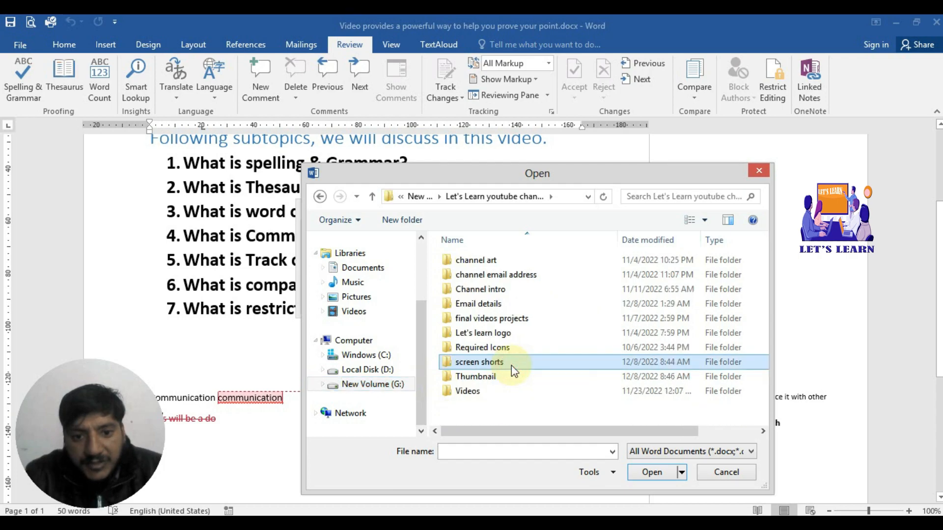
pyautogui.doubleClick(474, 390)
pyautogui.doubleClick(634, 266)
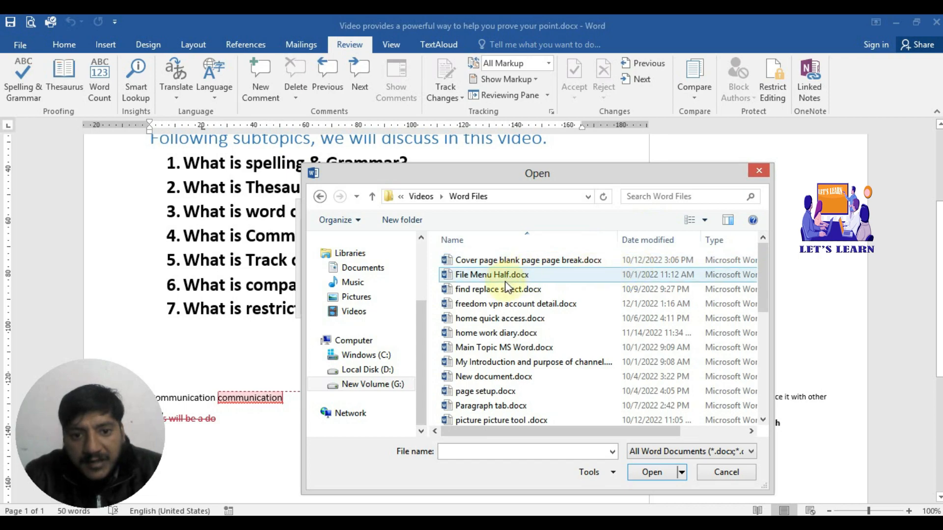
pyautogui.click(505, 291)
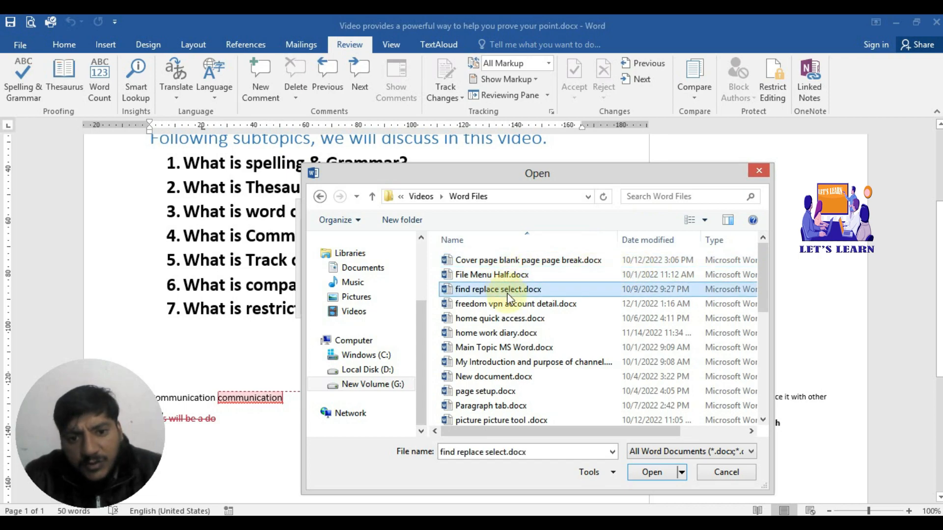
pyautogui.click(647, 473)
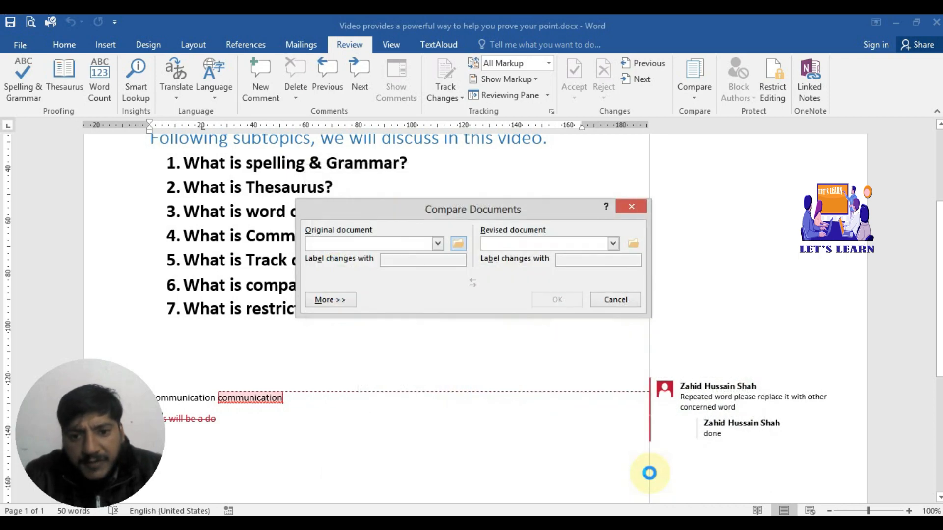
# Step: Set New document.docx as the revised document and run the comparison
pyautogui.click(633, 244)
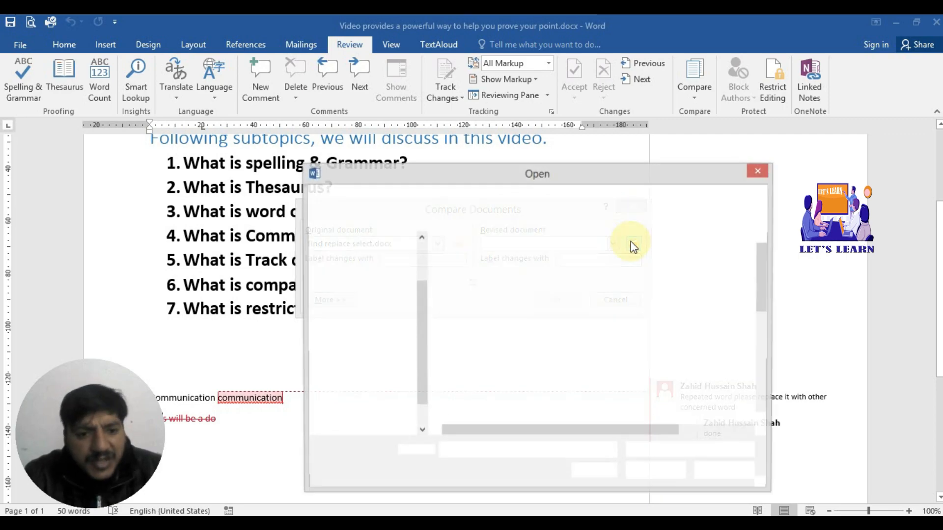
pyautogui.click(497, 377)
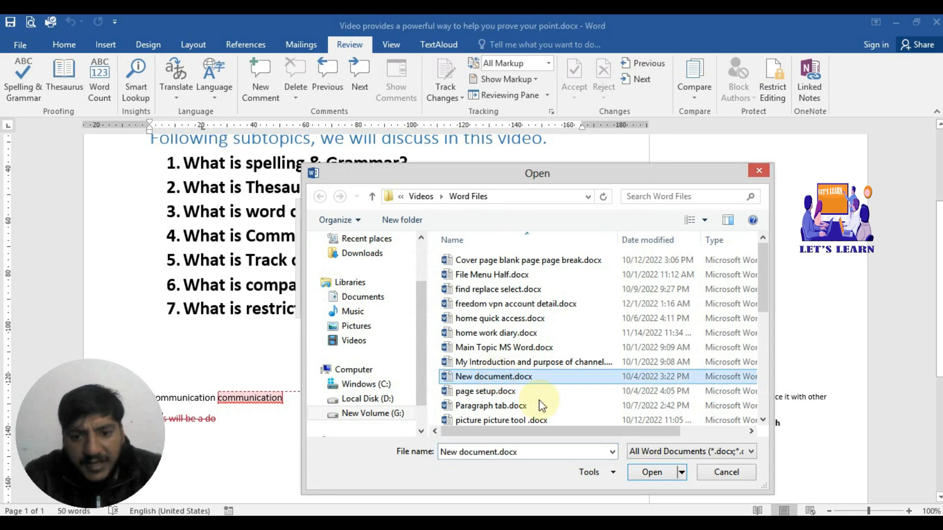
pyautogui.click(651, 472)
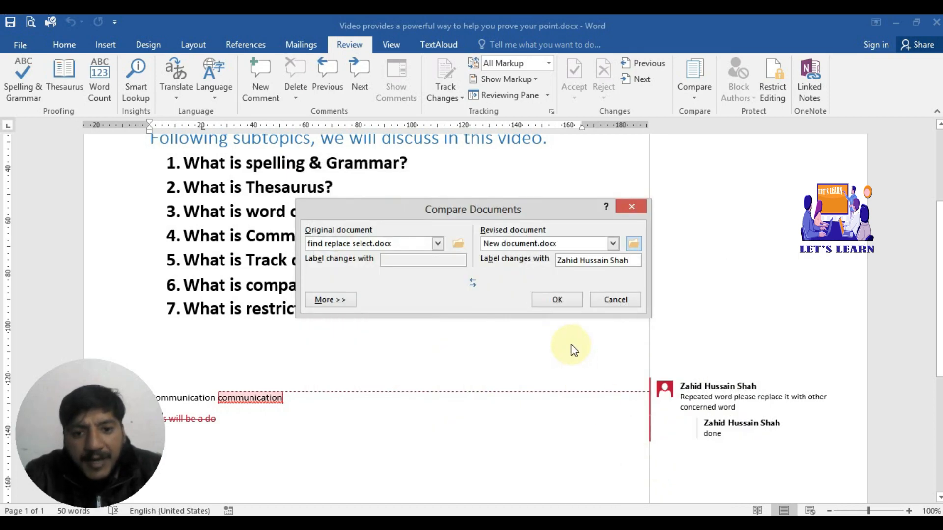
pyautogui.click(554, 298)
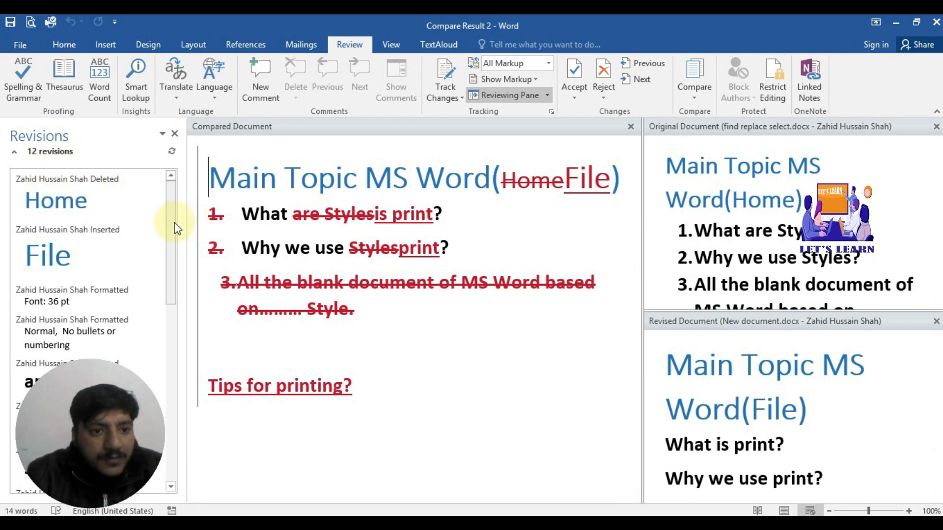
# Step: Review the listed revisions, then close the Original and Revised document preview panes
pyautogui.moveTo(173, 226)
pyautogui.mouseDown()
pyautogui.moveTo(179, 432)
pyautogui.moveTo(175, 227)
pyautogui.mouseUp()
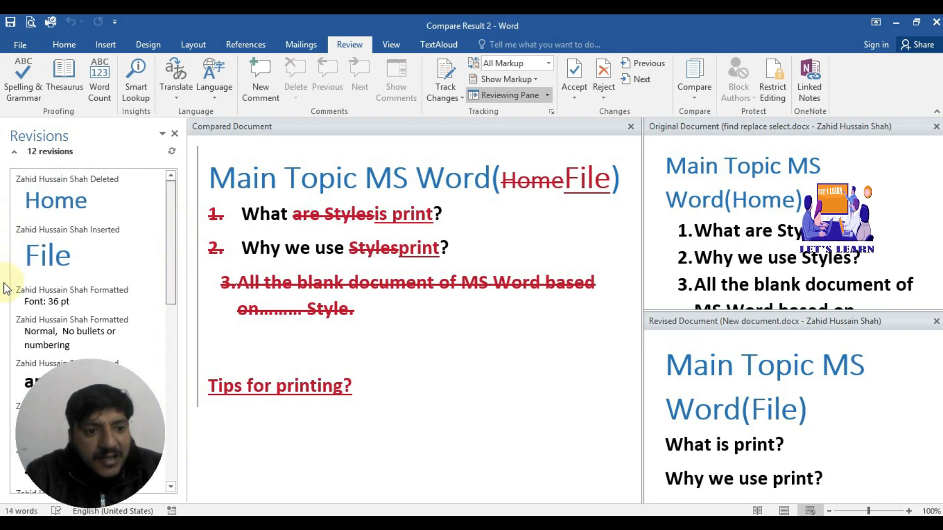
pyautogui.scroll(-5, 172, 288)
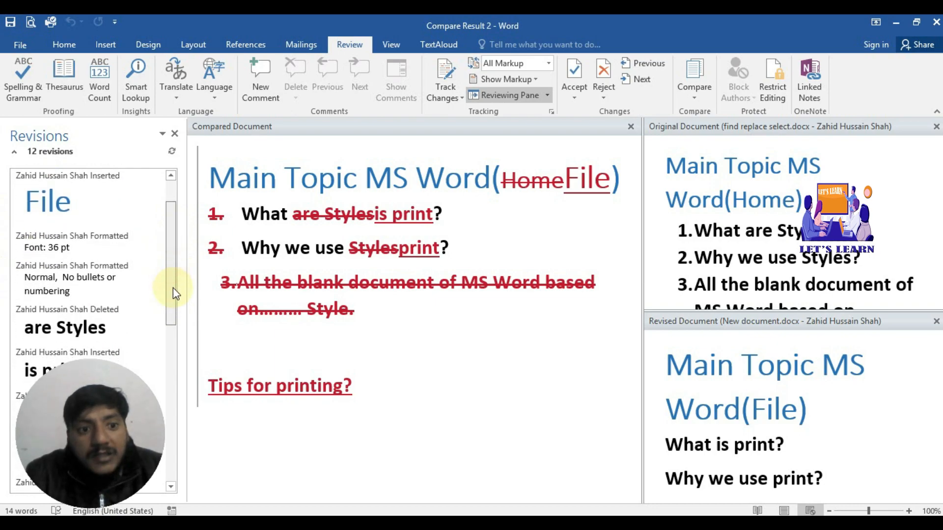
pyautogui.scroll(-1, 179, 320)
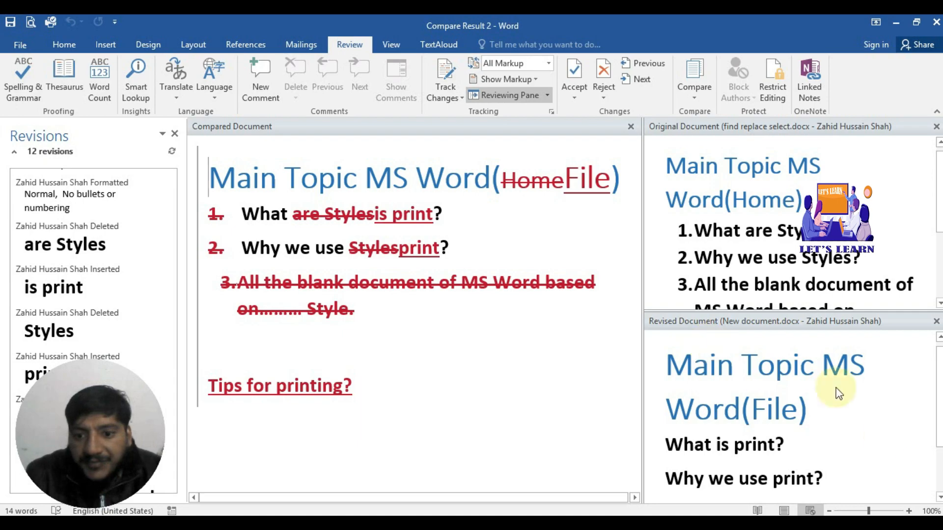
pyautogui.click(936, 126)
pyautogui.click(937, 127)
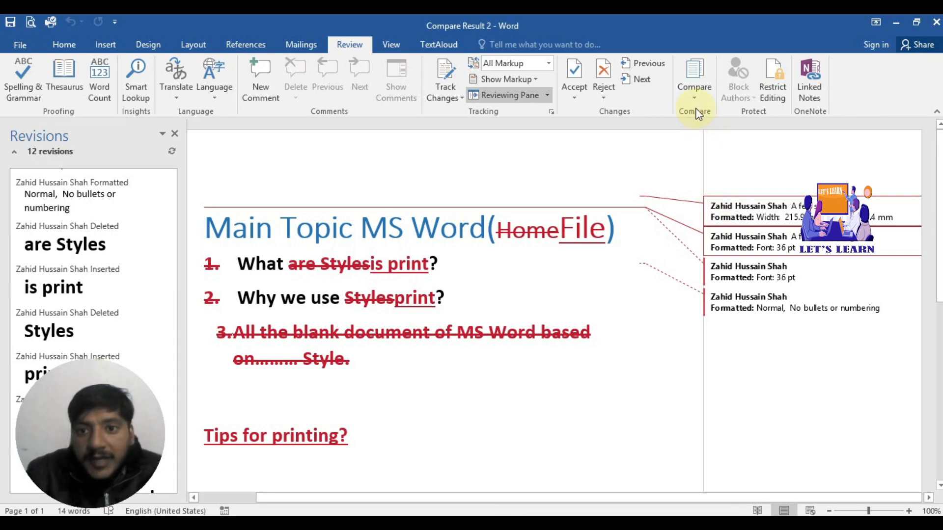
# Step: Reject all 12 changes so the document returns to 'Main Topic MS Word(Home)' with 0 revisions
pyautogui.click(608, 98)
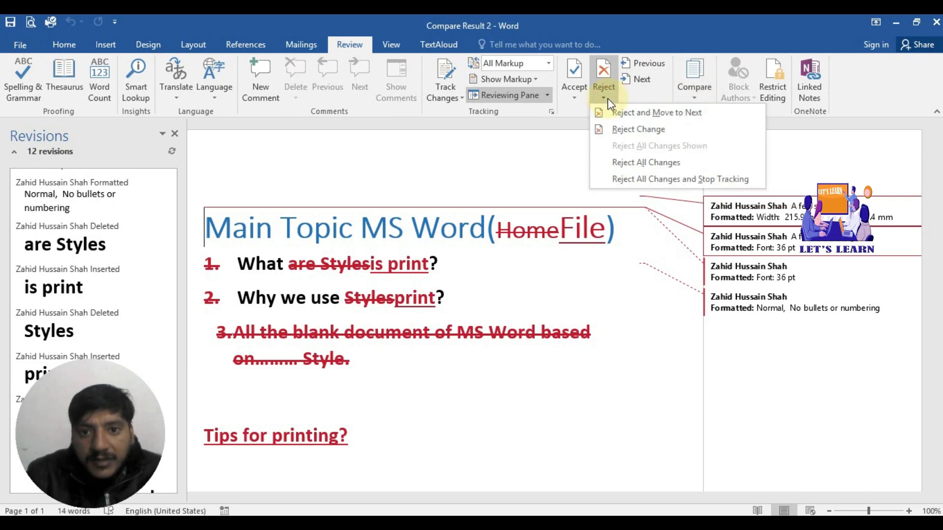
pyautogui.click(571, 97)
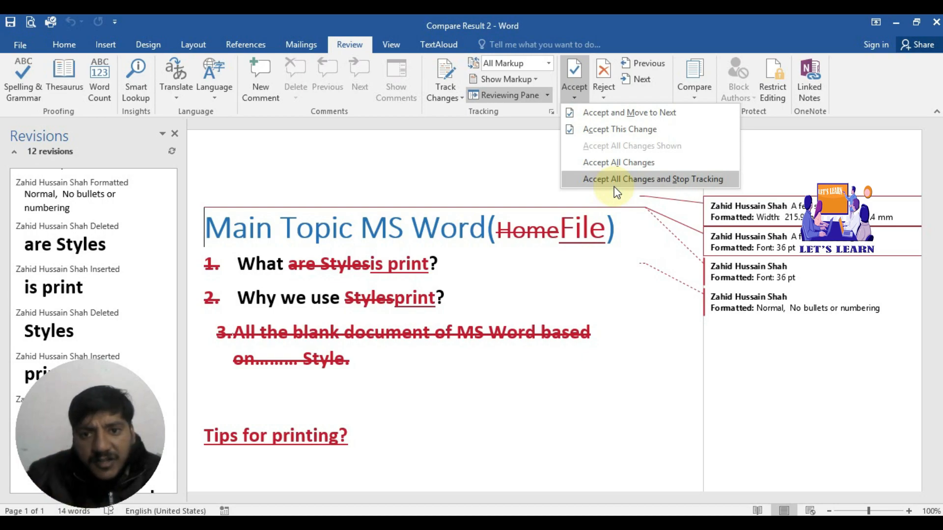
pyautogui.click(602, 90)
pyautogui.click(604, 93)
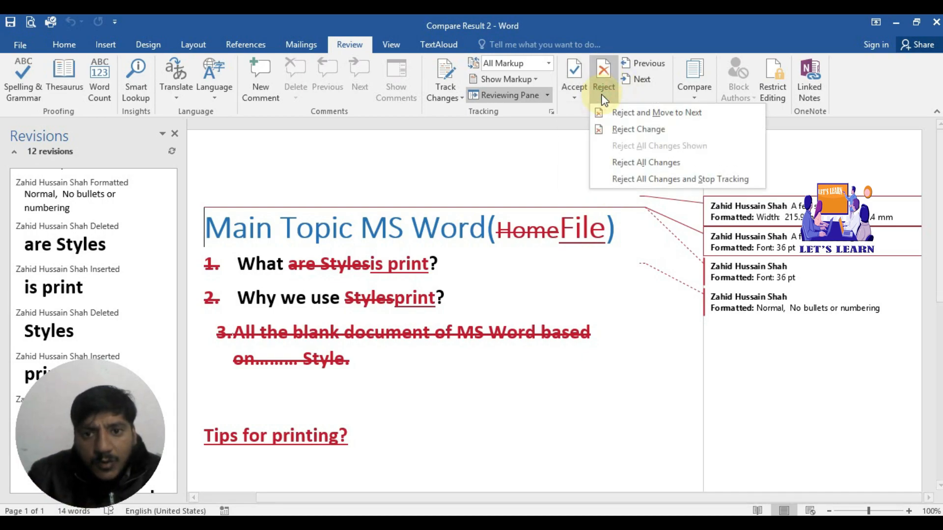
pyautogui.click(632, 164)
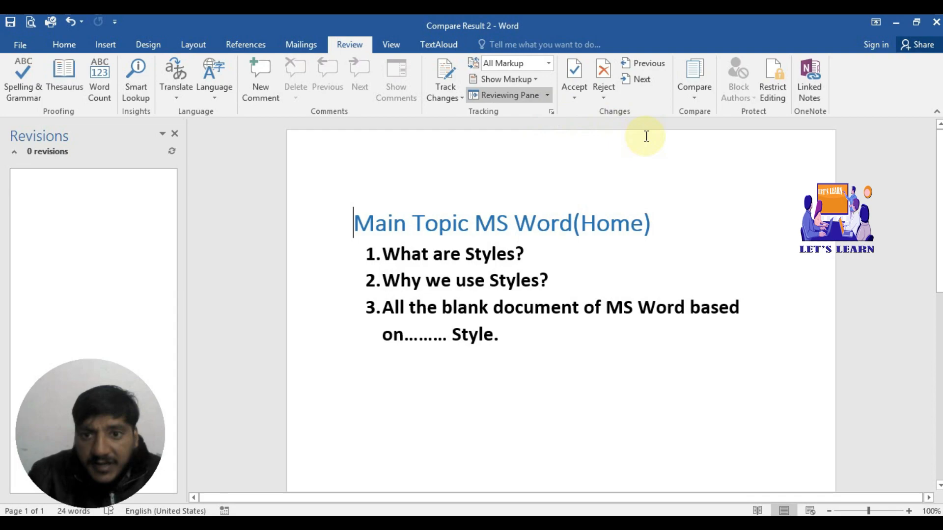
pyautogui.click(695, 99)
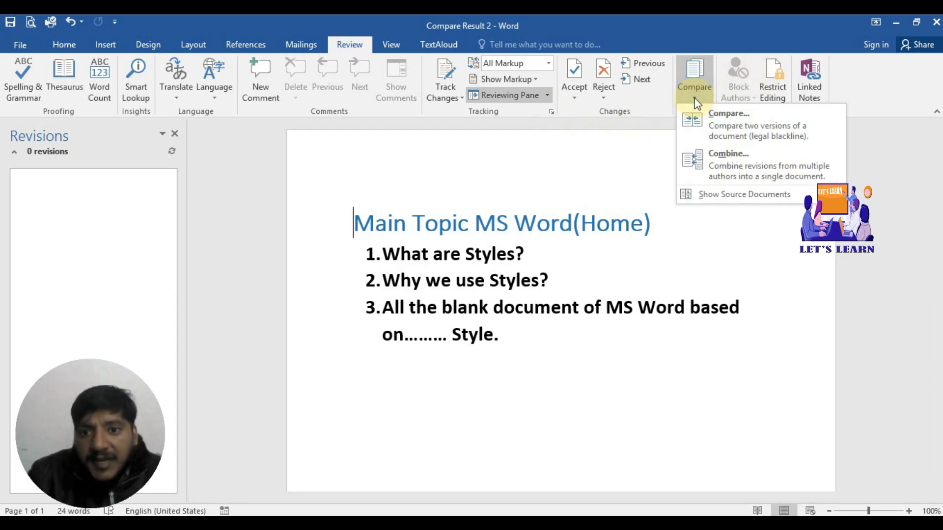